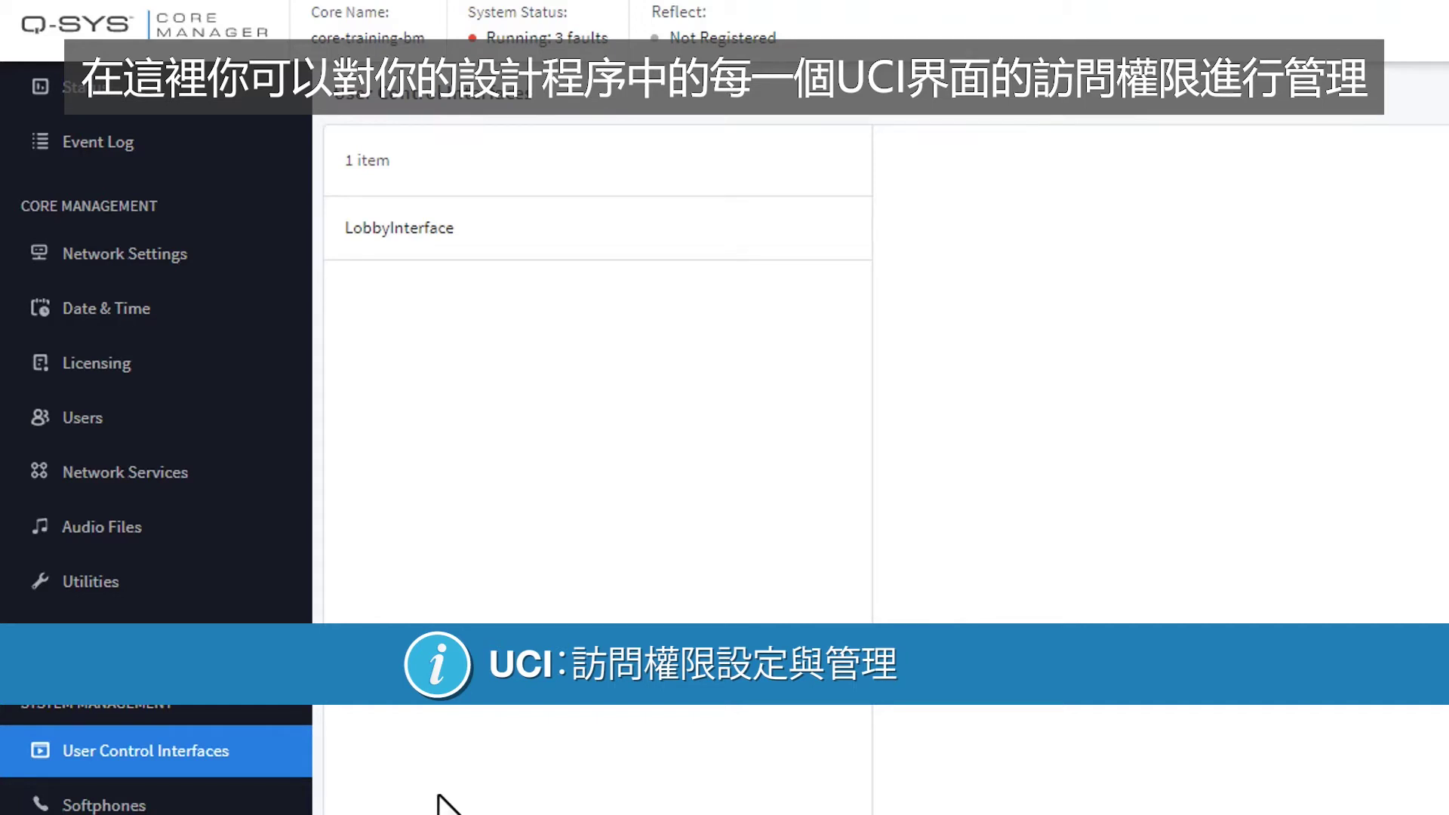
Select the LobbyInterface UCI on the User Control Interfaces page.
click(561, 218)
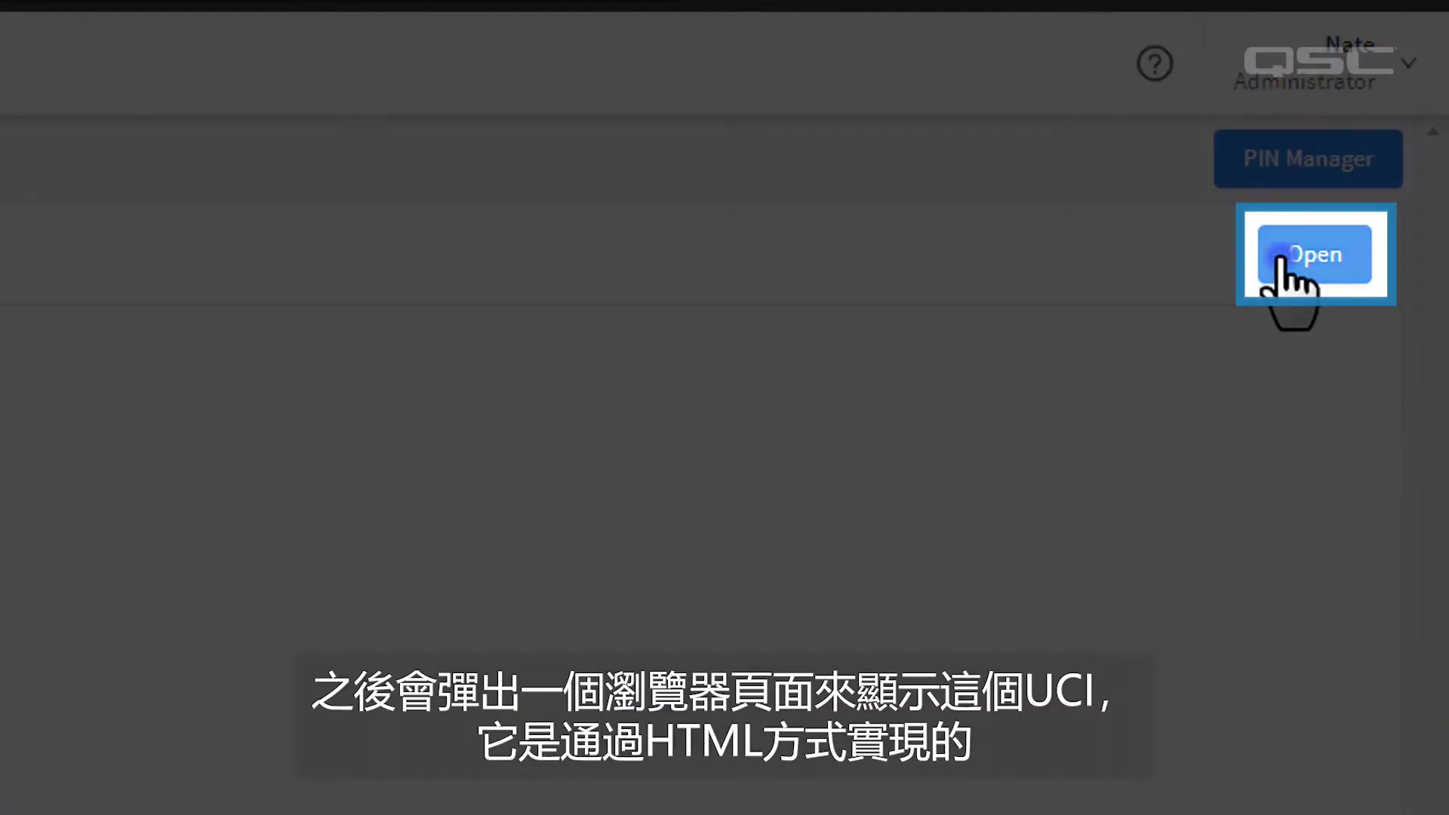
Open LobbyInterface in an enlarged viewer window and select its web address.
click(1283, 255)
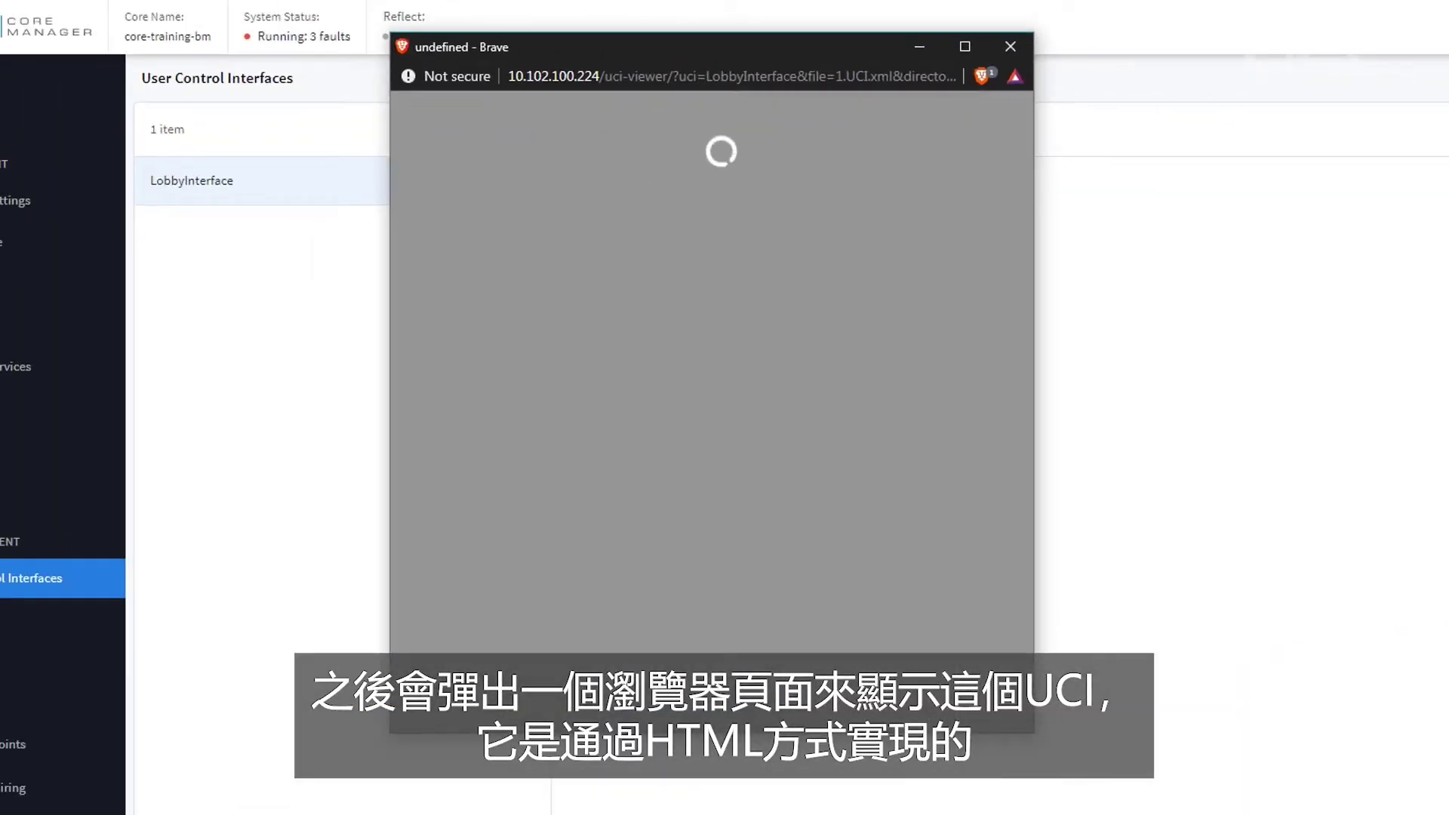
drag(1037, 735, 1284, 793)
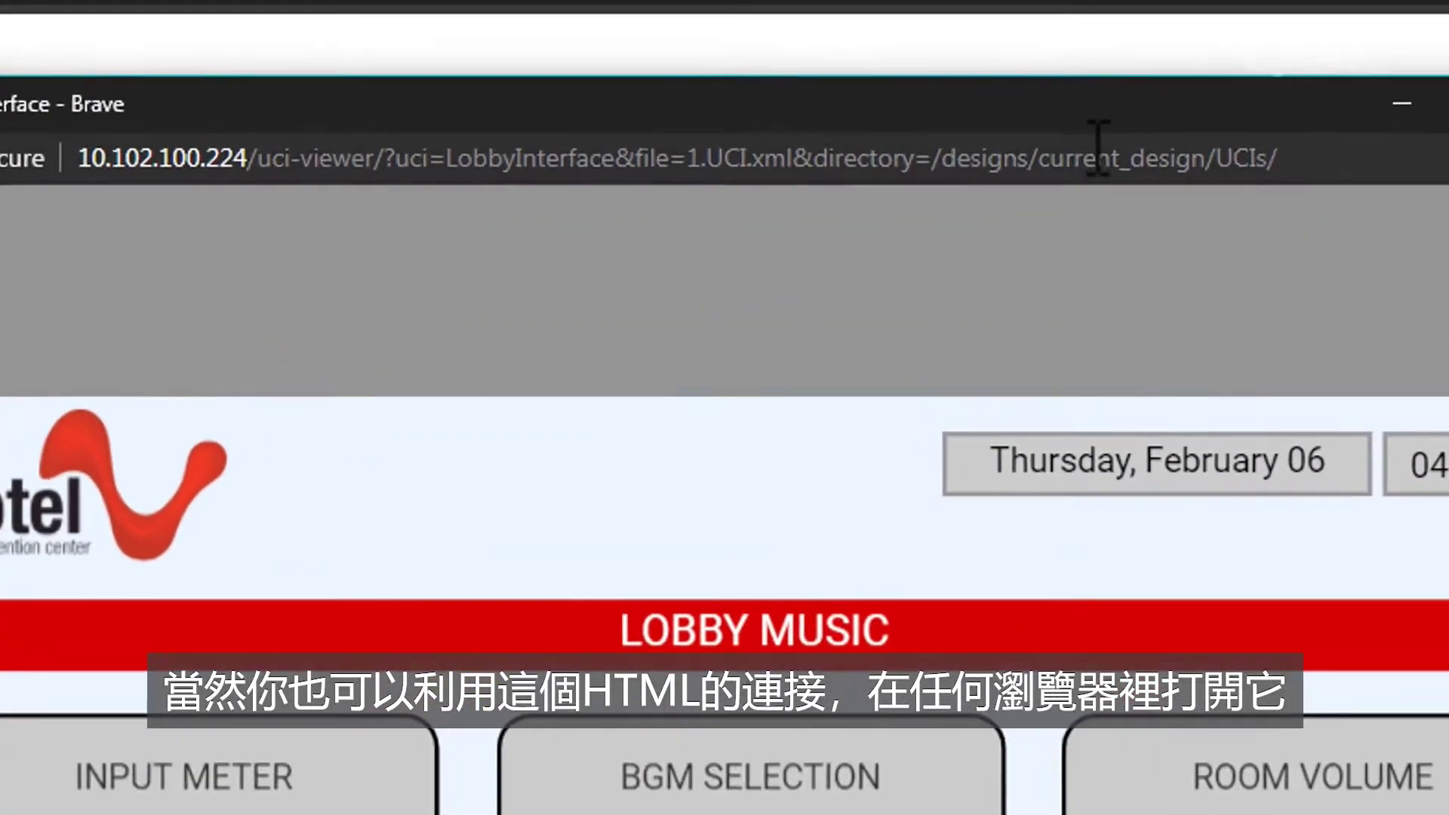
click(1057, 76)
Copy the UCI address, close the viewer, and load the address in a new Brave tab.
key(ctrl+c)
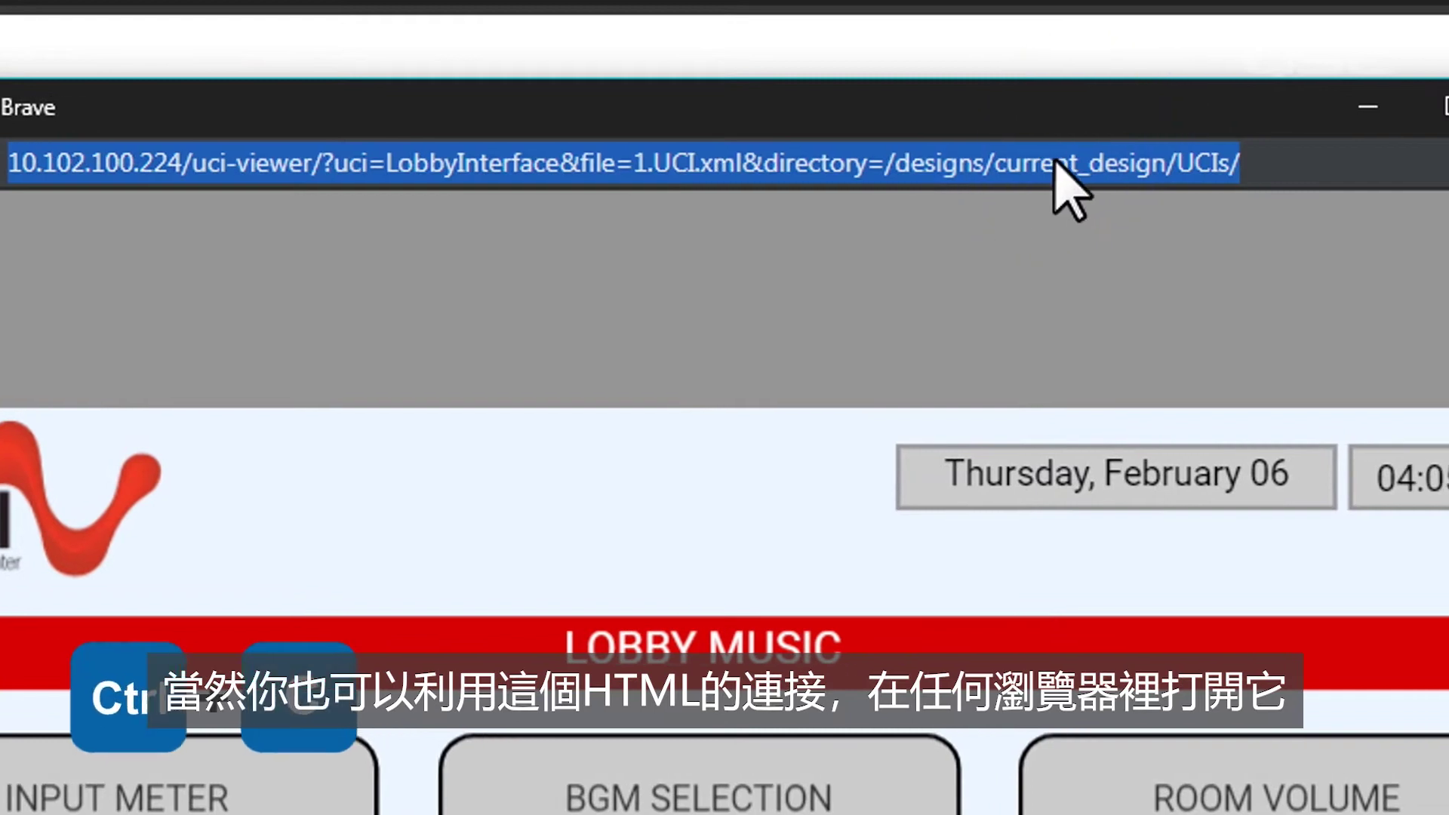
click(1384, 107)
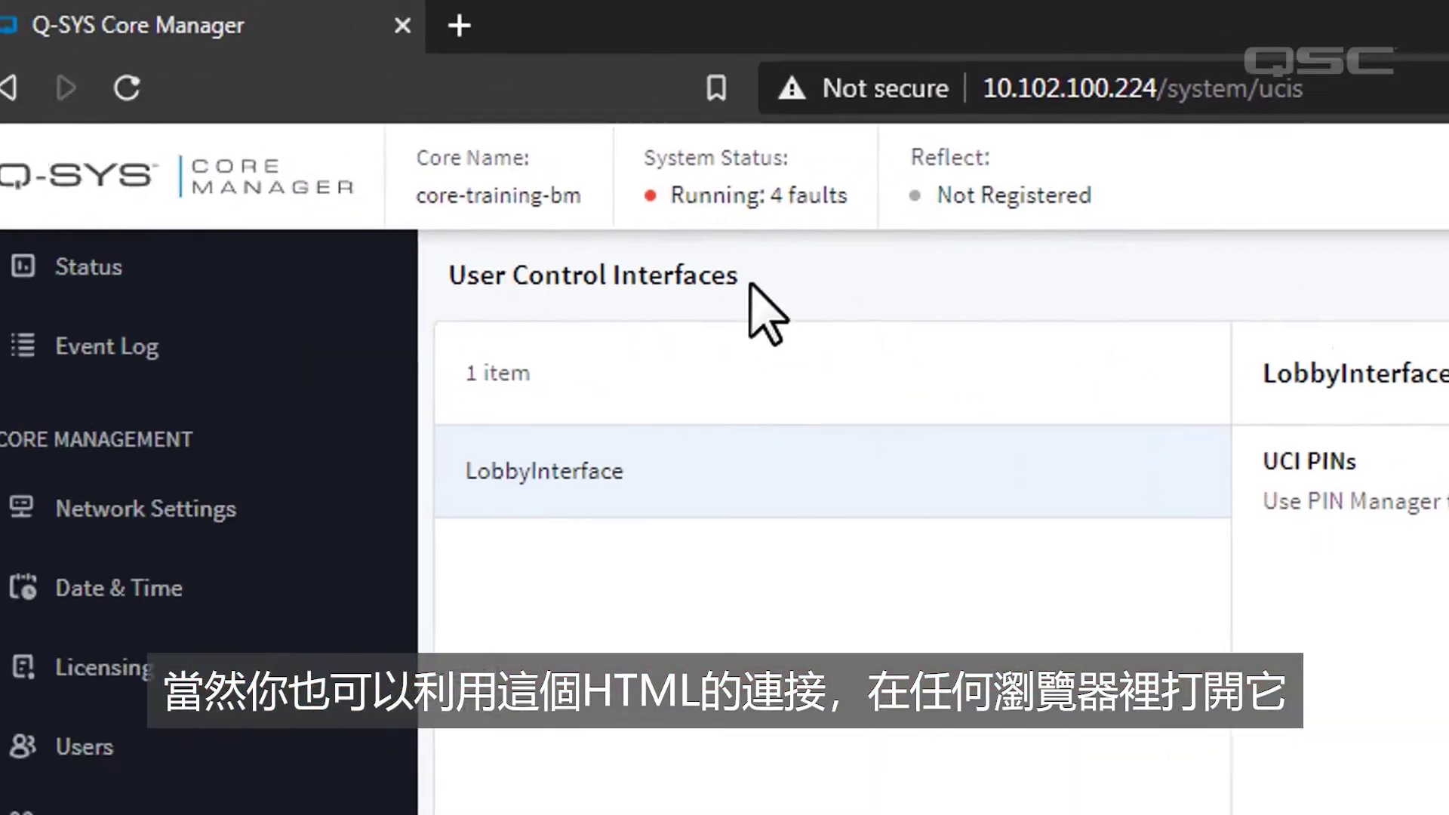
click(459, 25)
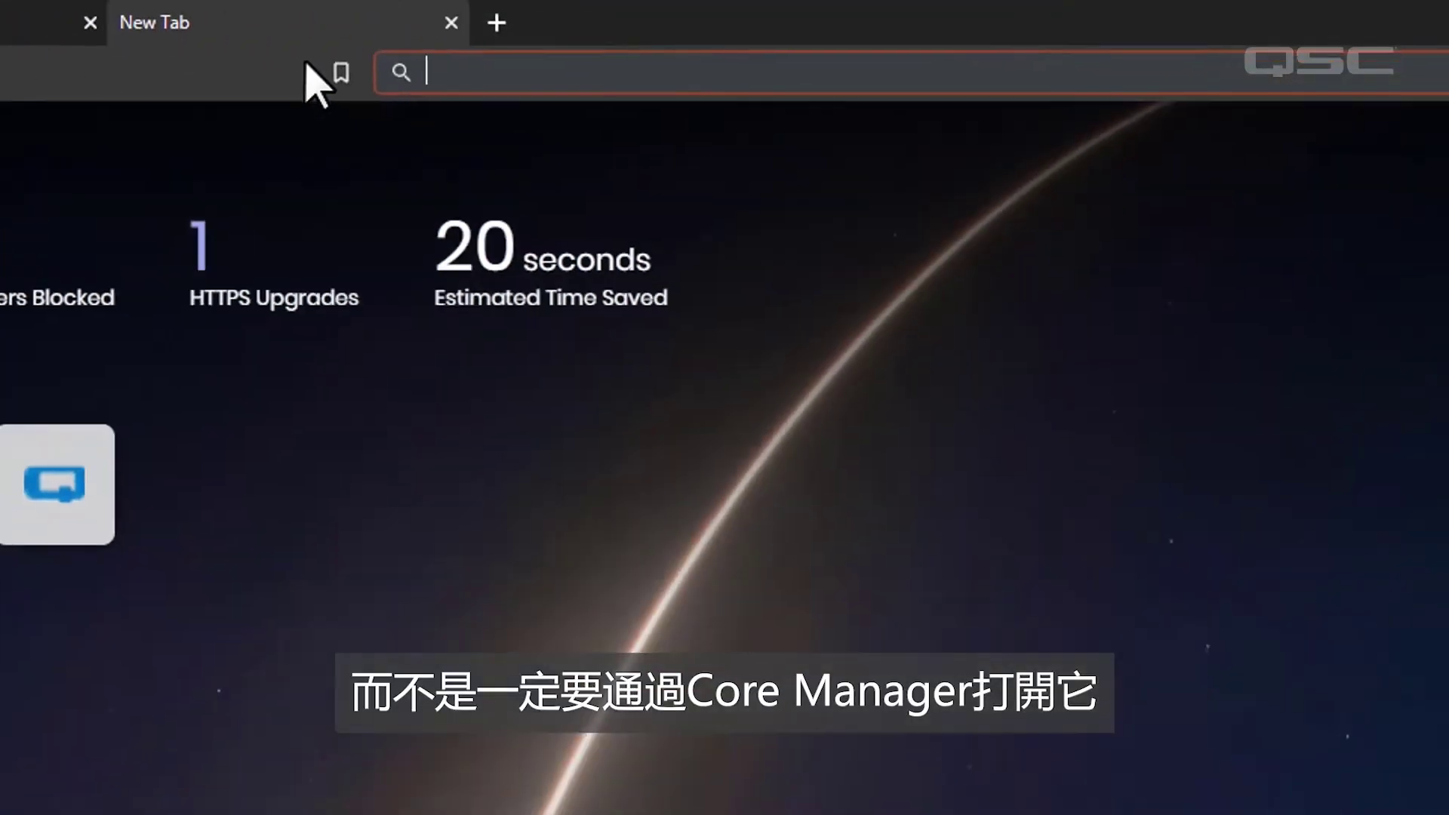
key(ctrl+v)
key(Return)
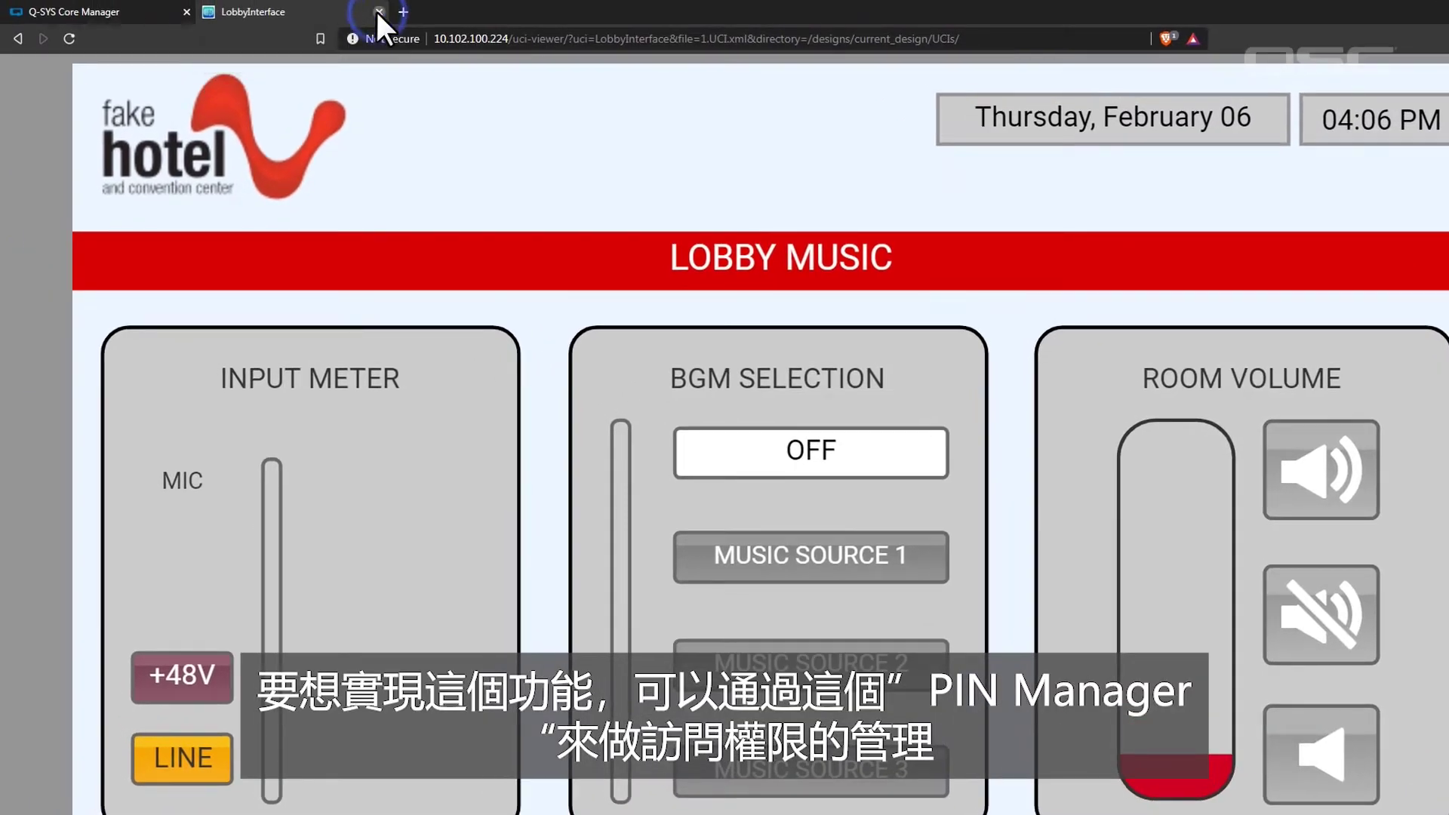
Close the UCI tab and save a new PIN Manager entry named 'As' with a numeric PIN.
click(379, 12)
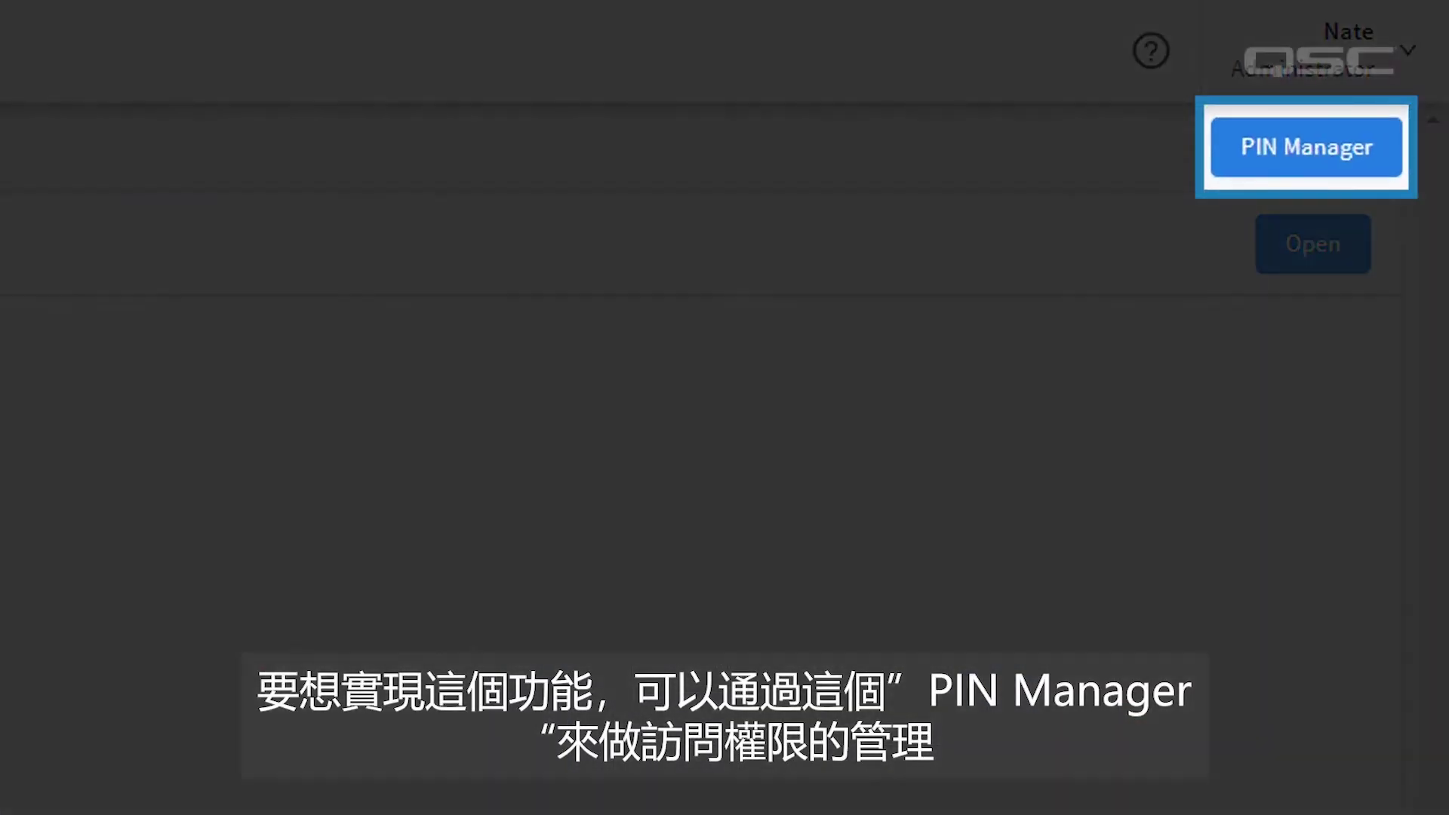
click(1253, 162)
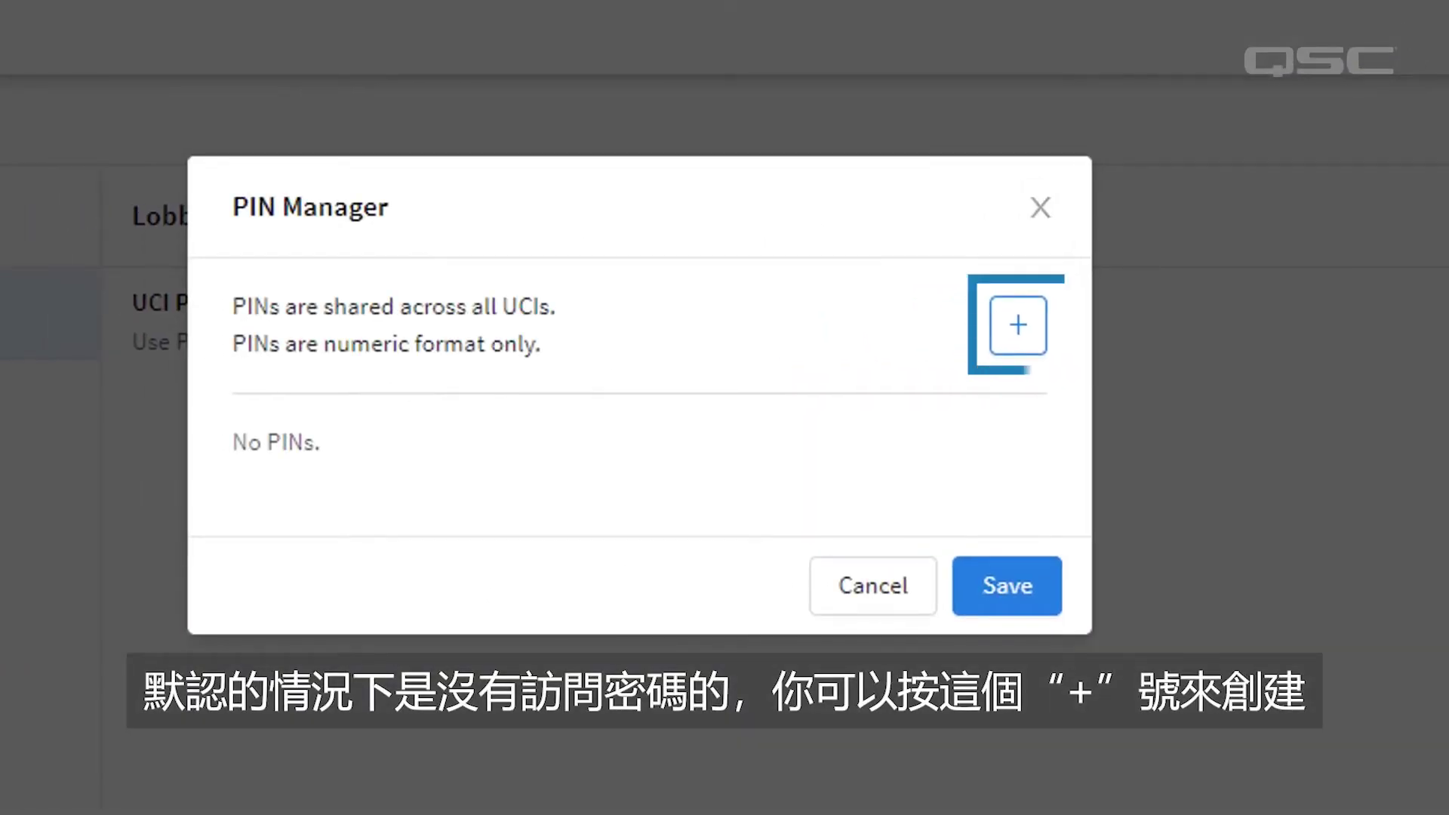
click(1018, 325)
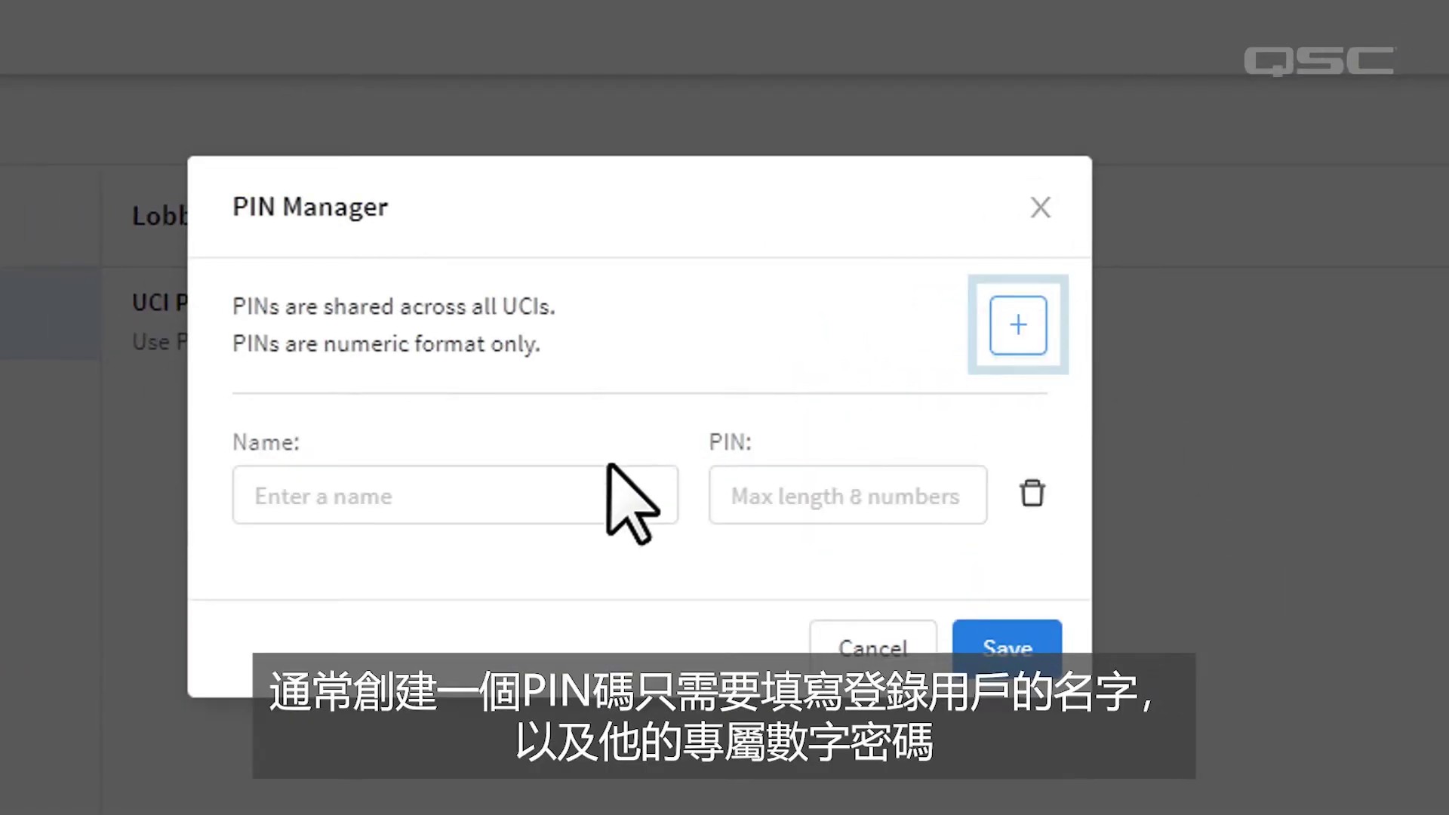
click(597, 486)
text(Assistant Manager Patrick)
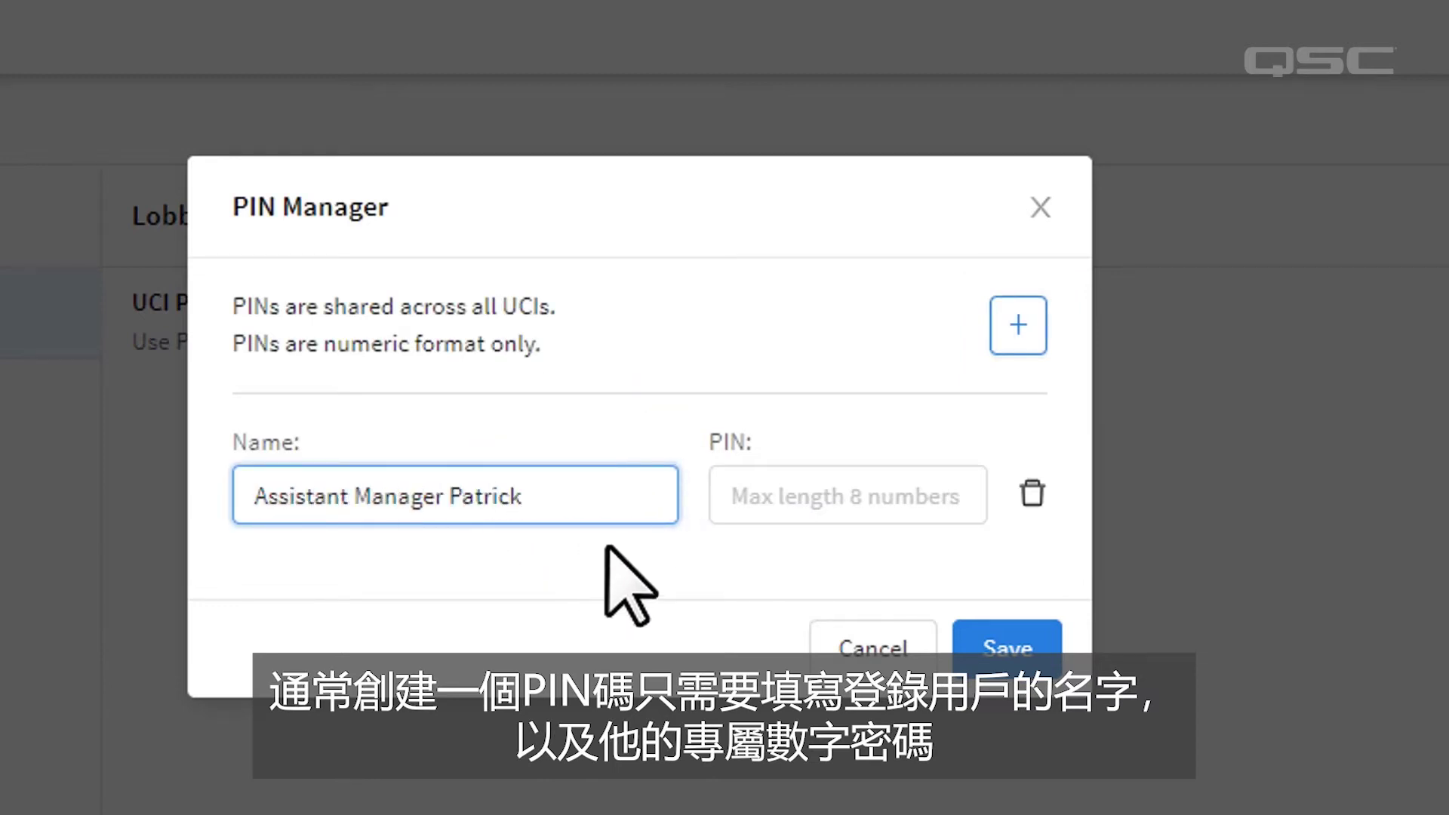
click(751, 506)
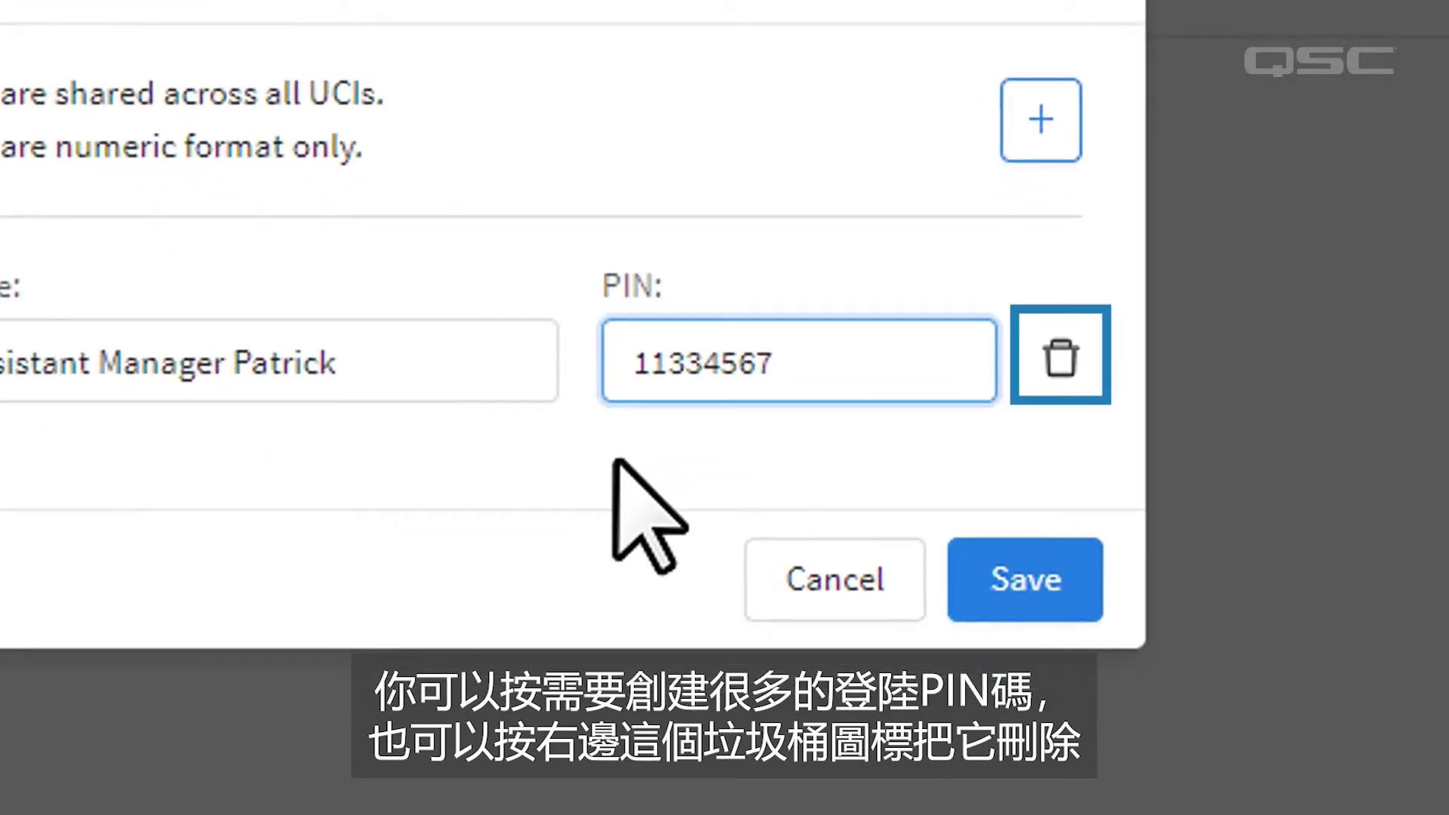
click(962, 558)
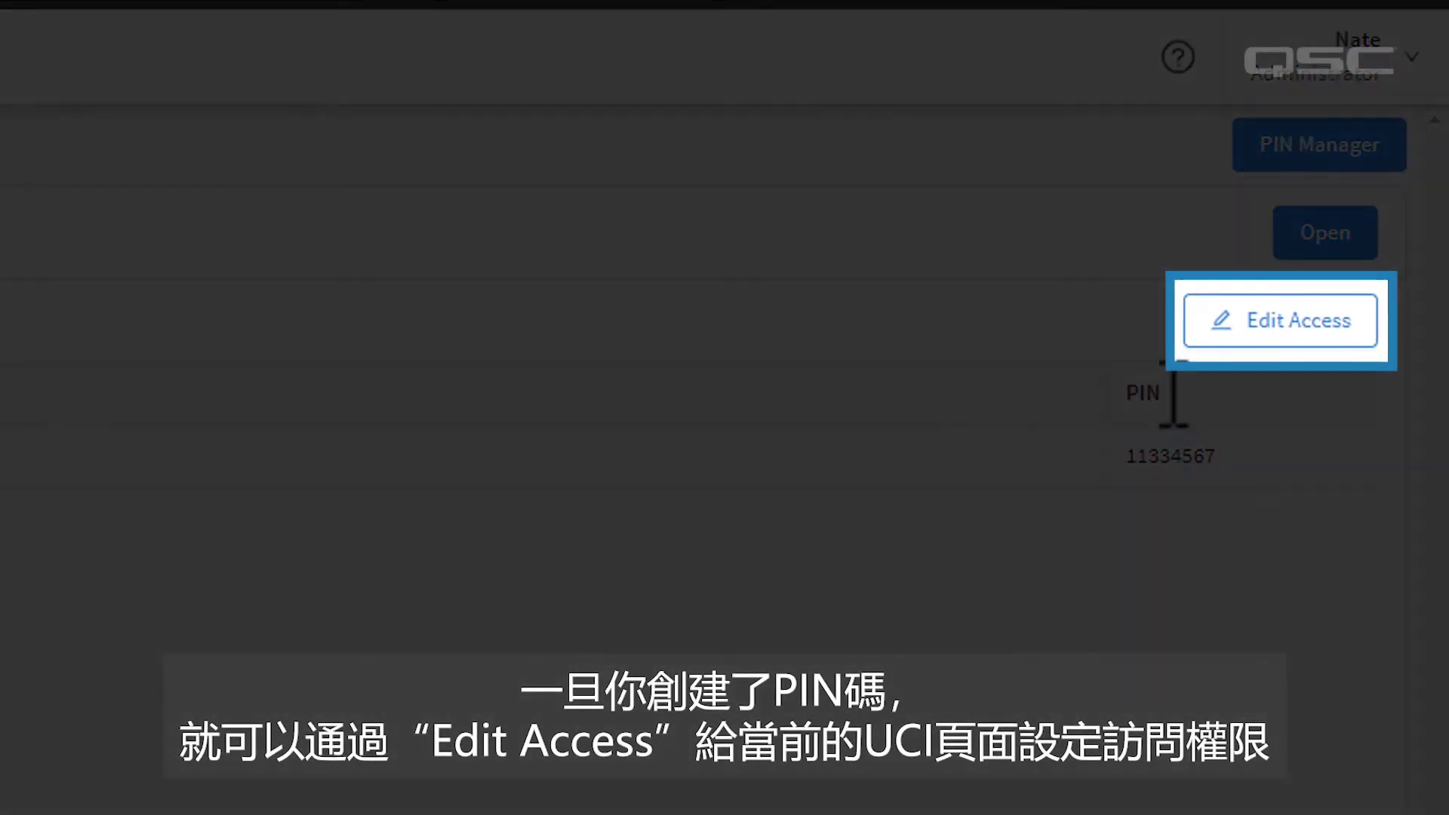
Limit LobbyInterface access to its assigned PINs, then open it and log in with the PIN.
click(1271, 338)
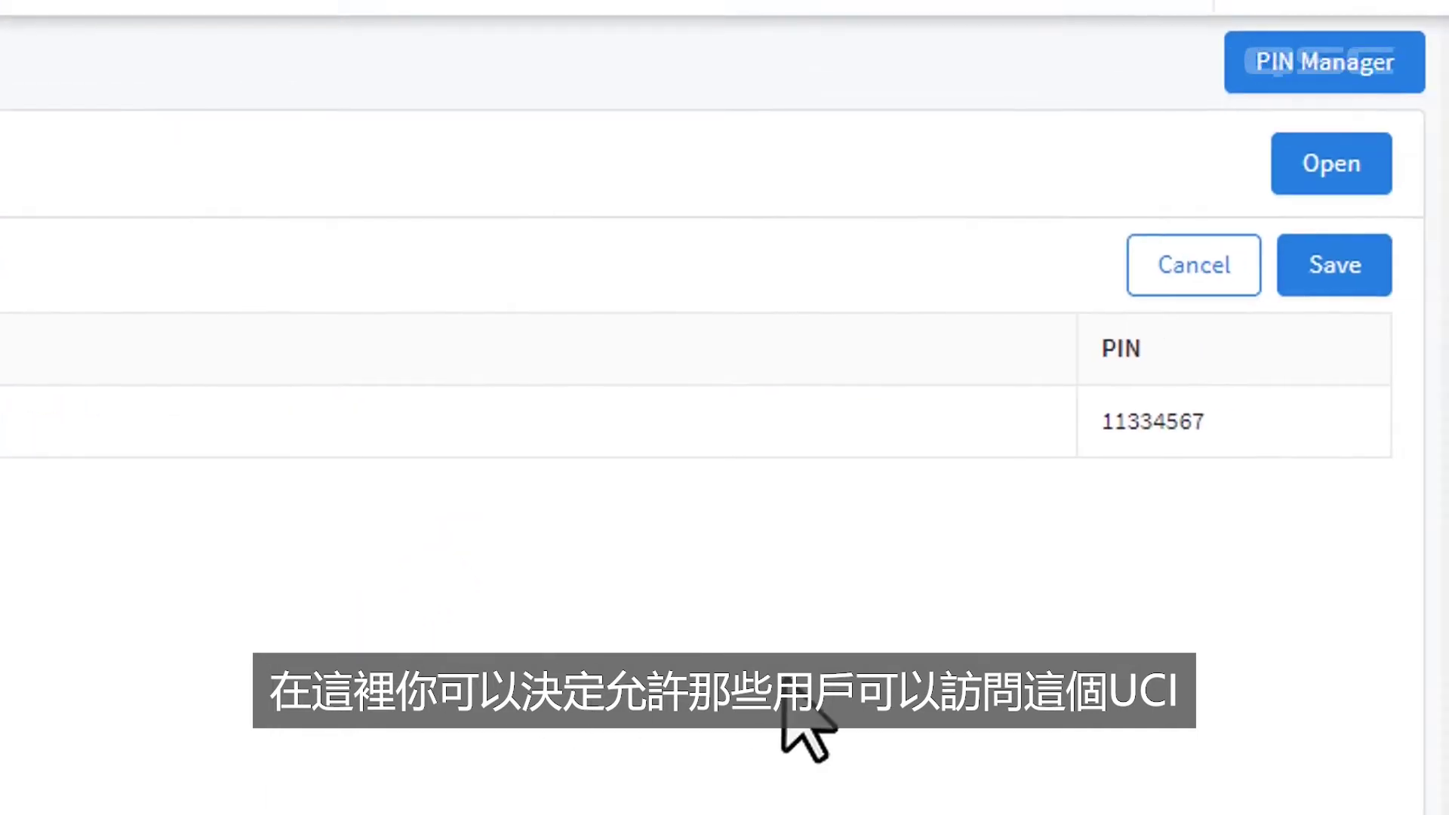
click(1292, 266)
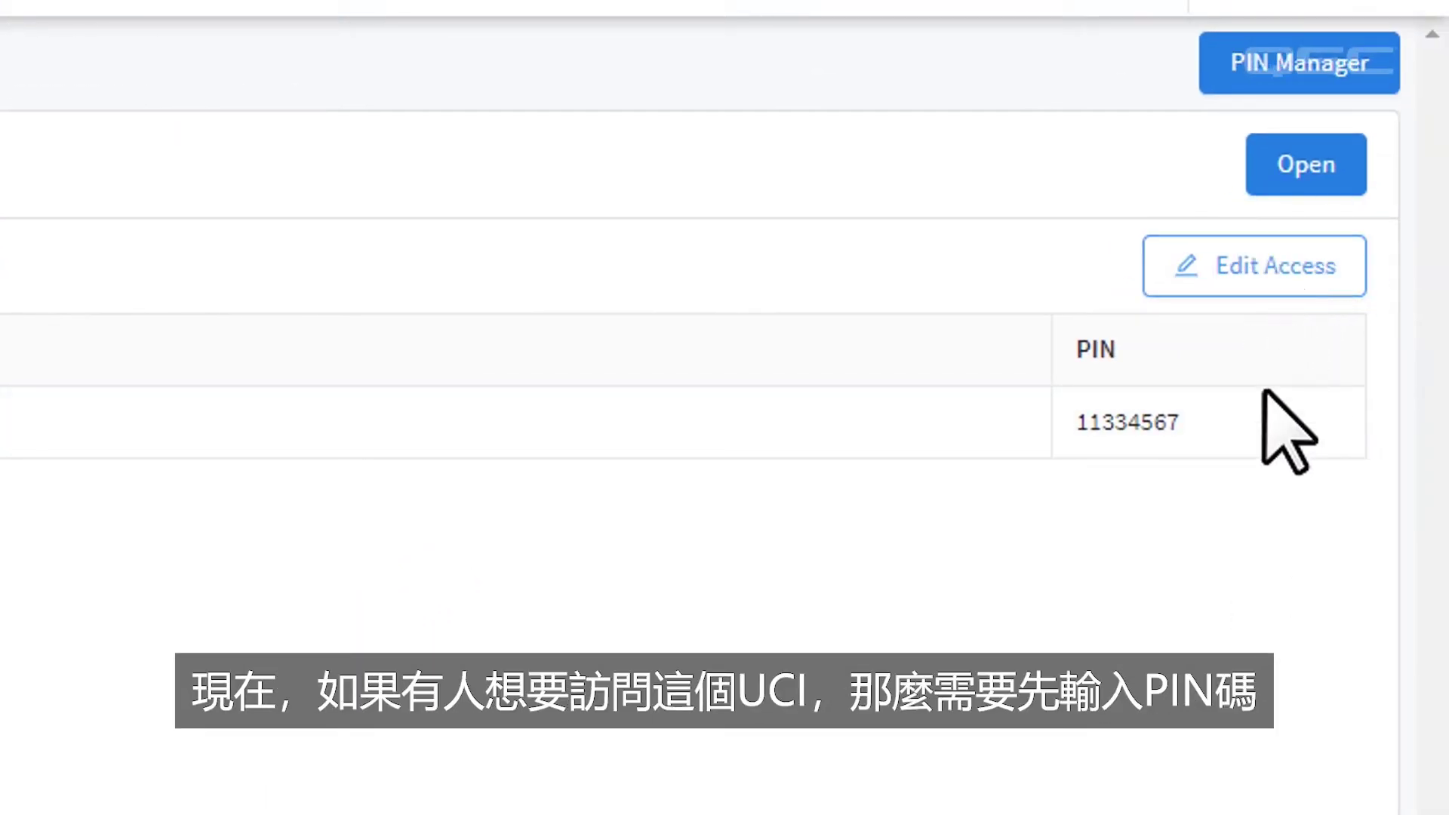
click(1305, 165)
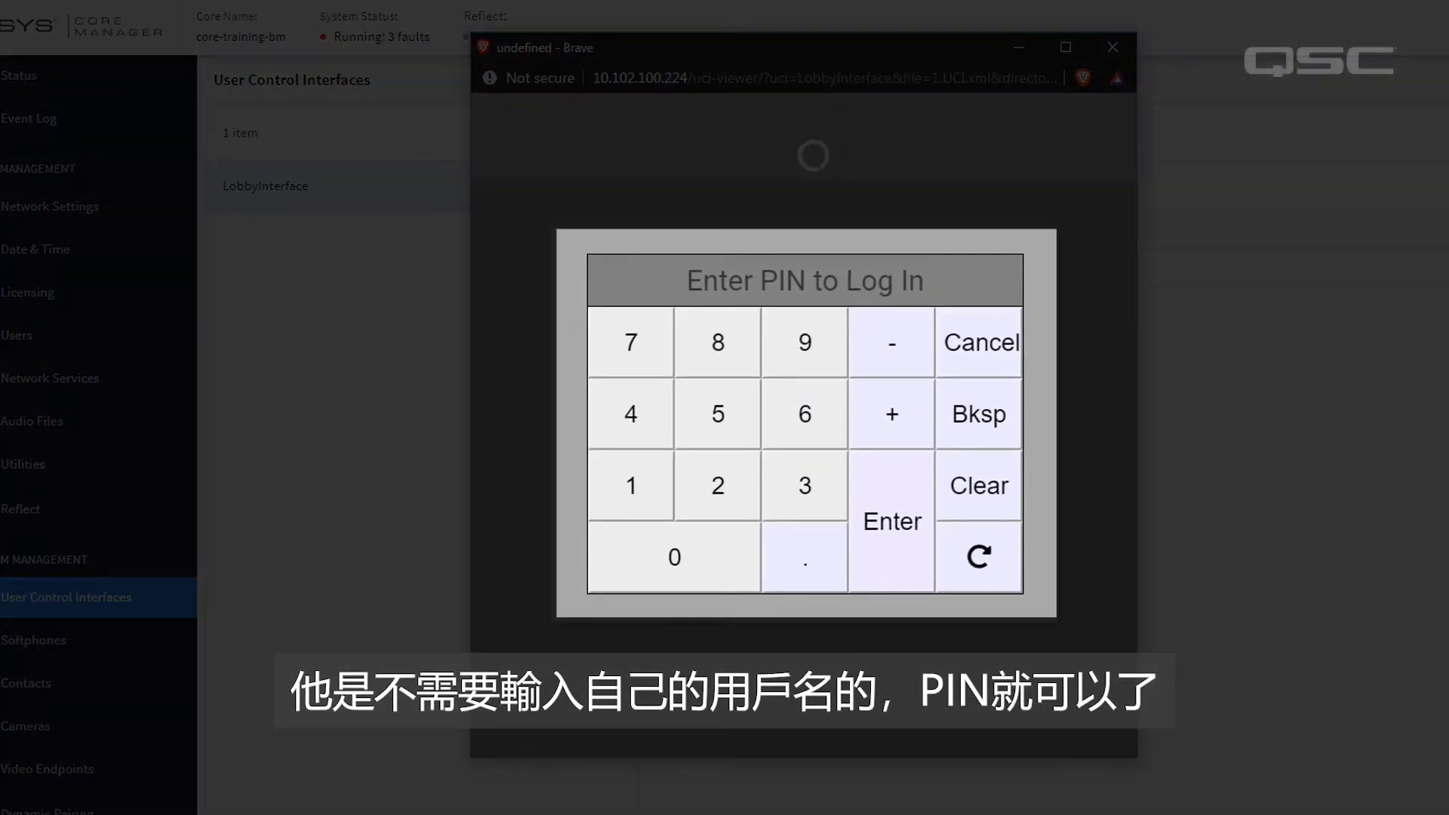
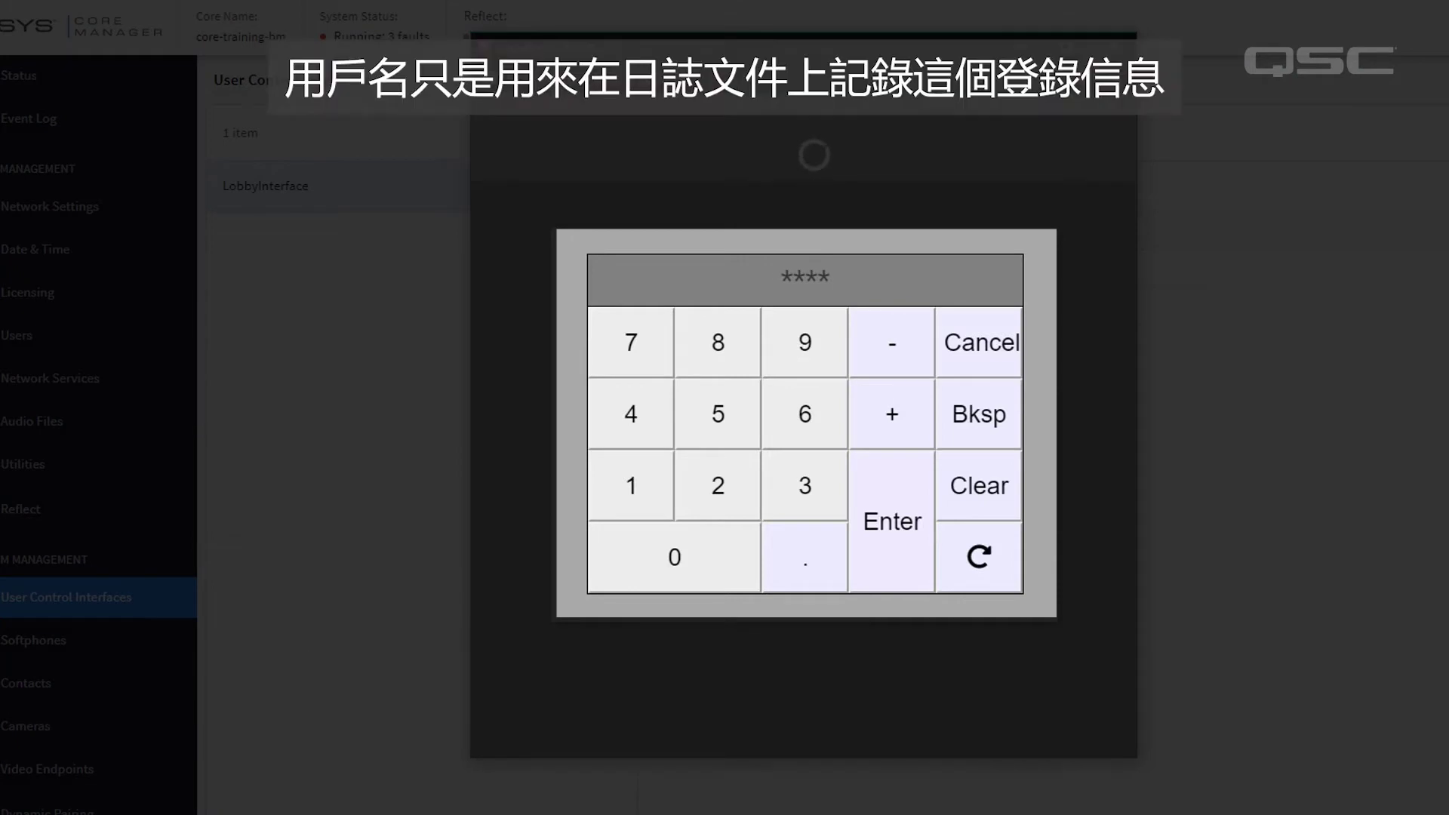
key(Return)
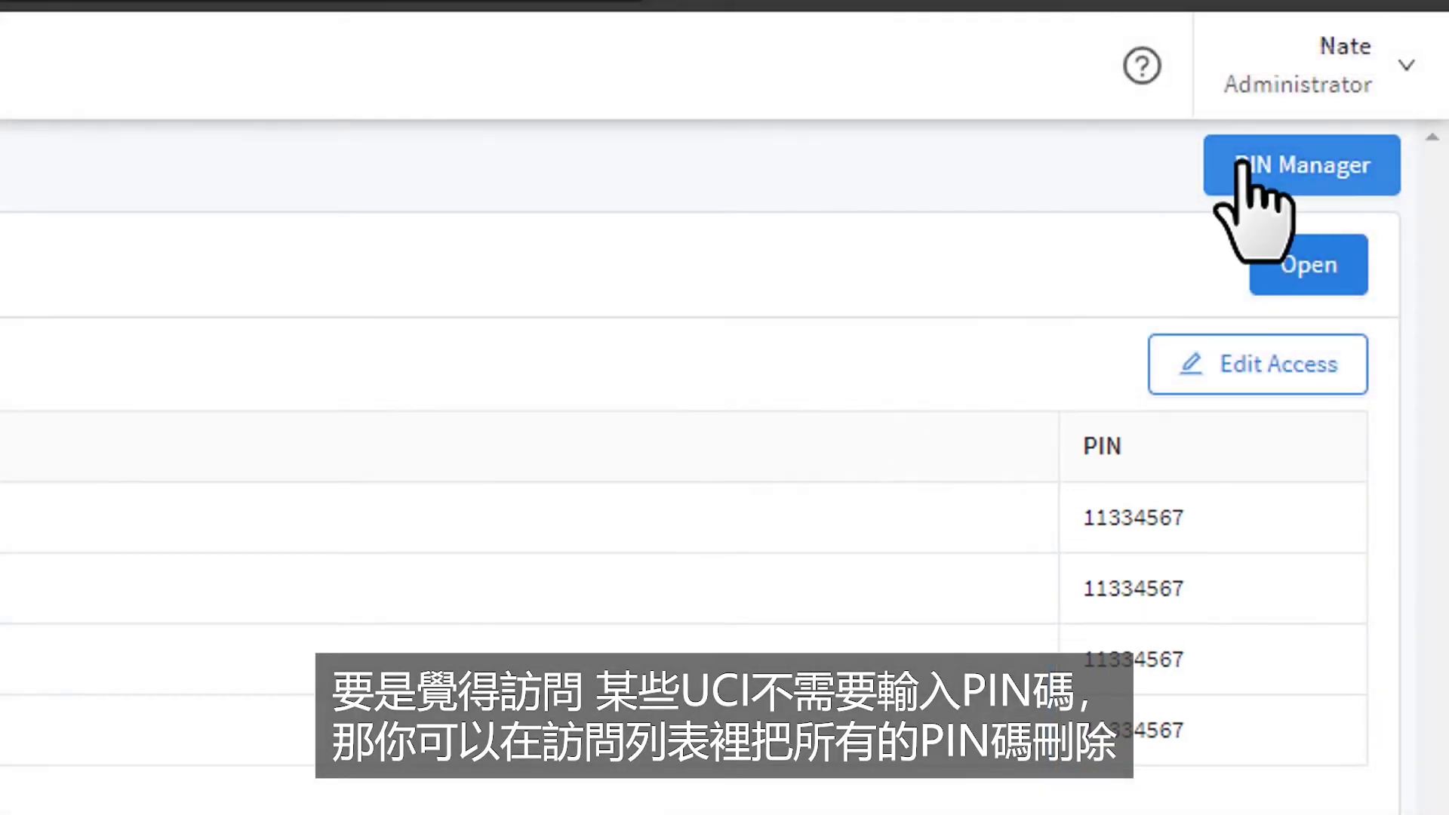
Delete the two assistant manager, Bartender and Events Coordinator PINs, save, and reopen LobbyInterface.
click(1238, 165)
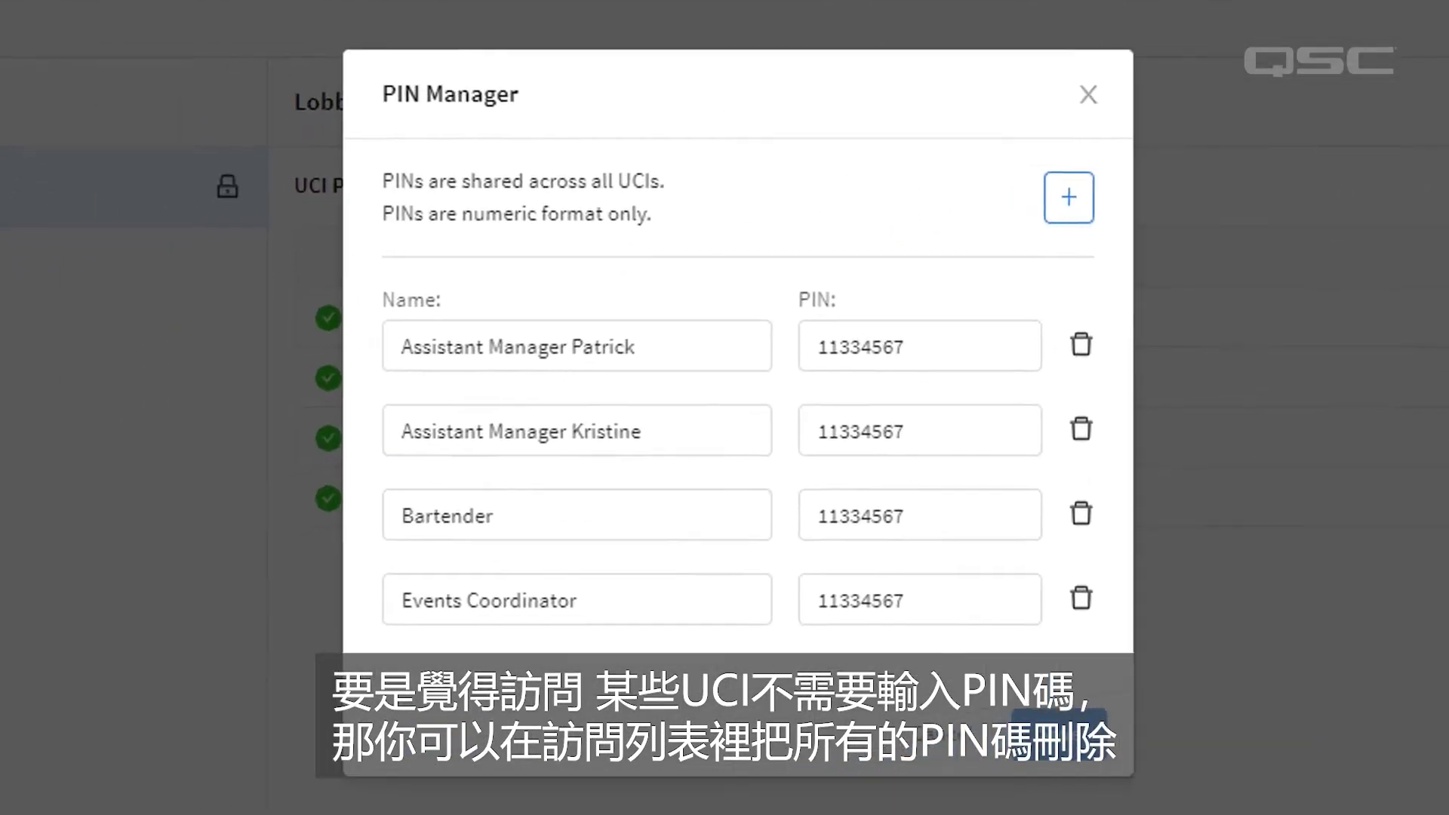
click(1086, 342)
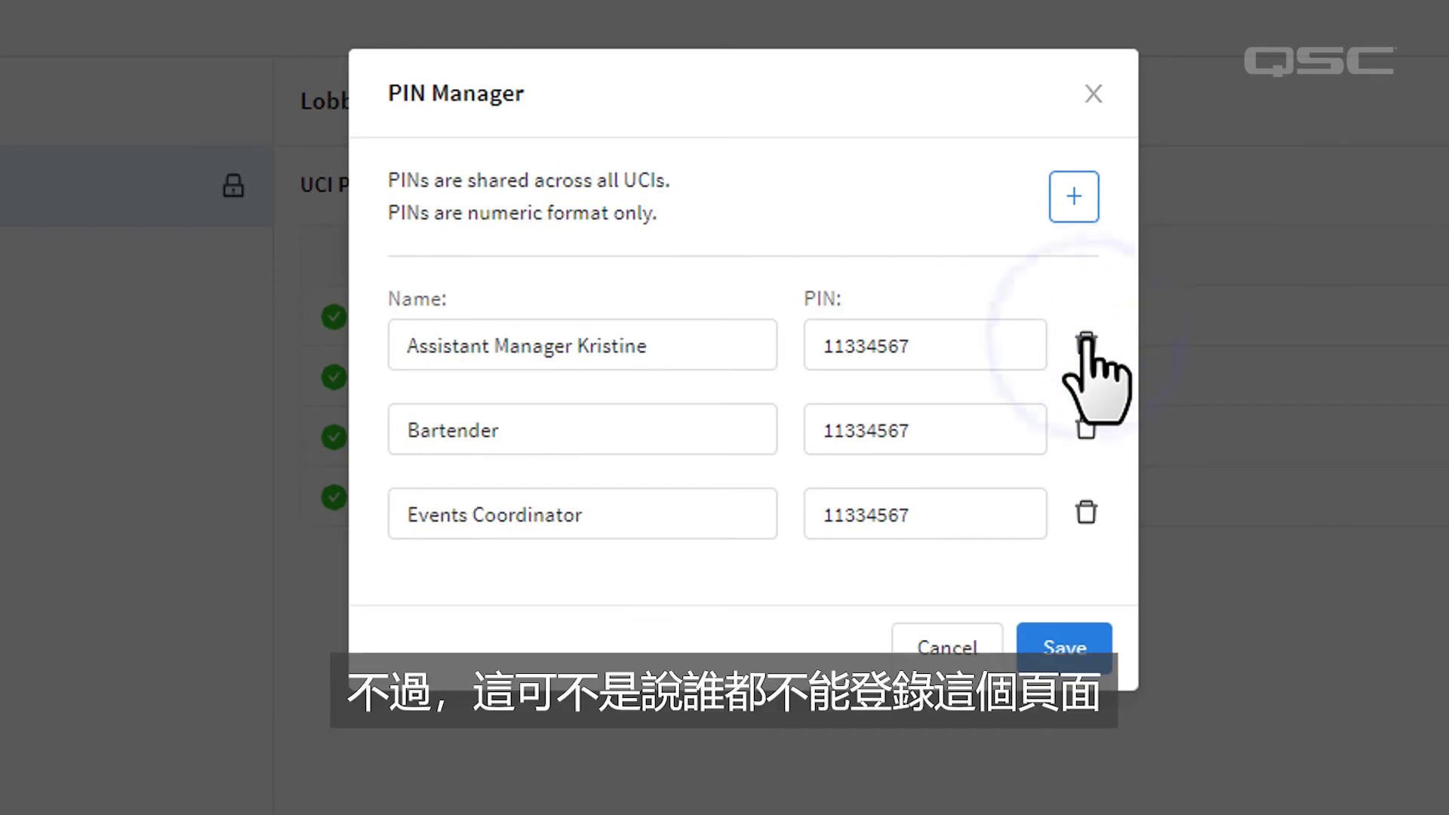
click(1085, 342)
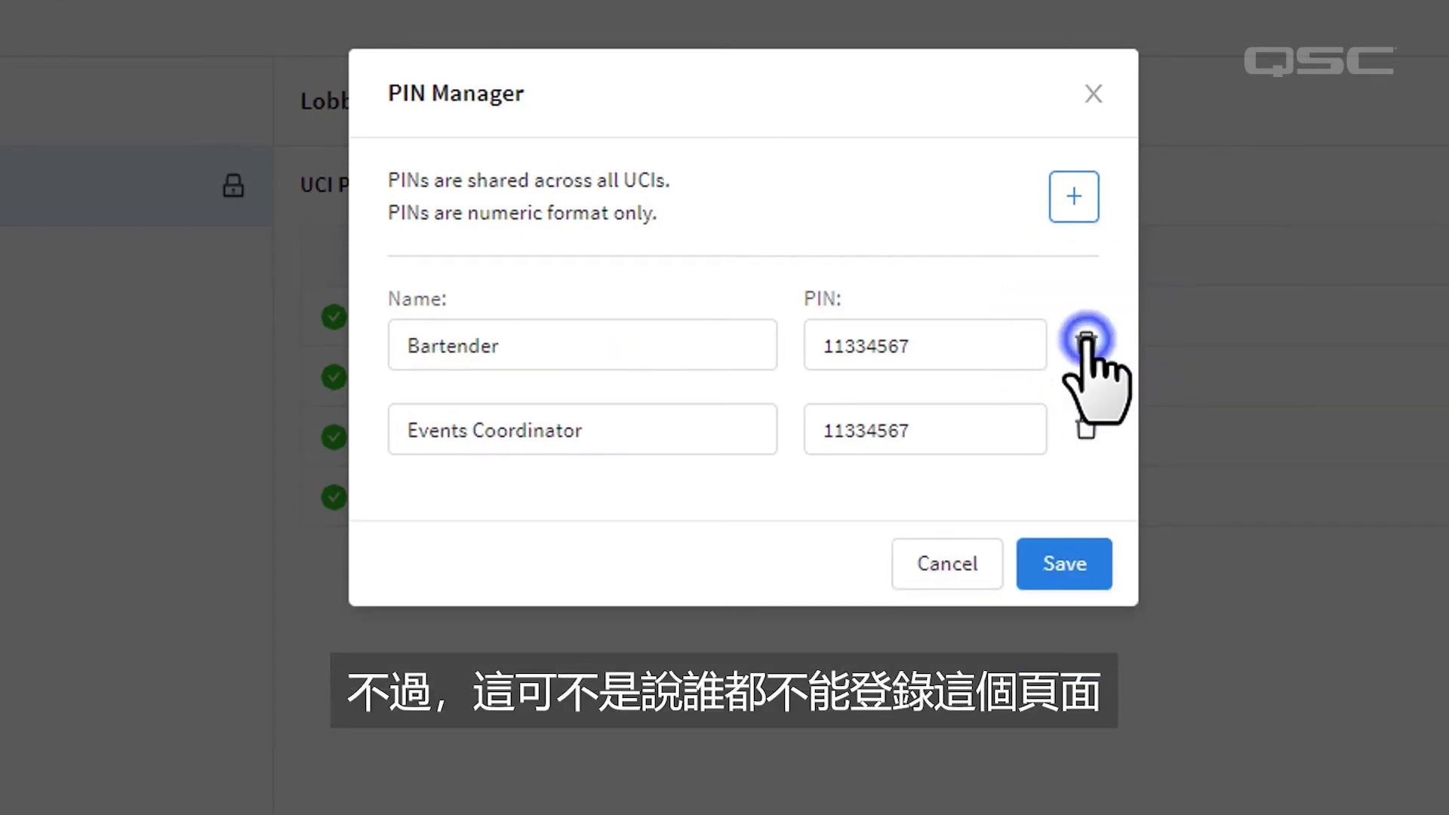
click(1085, 343)
click(1085, 345)
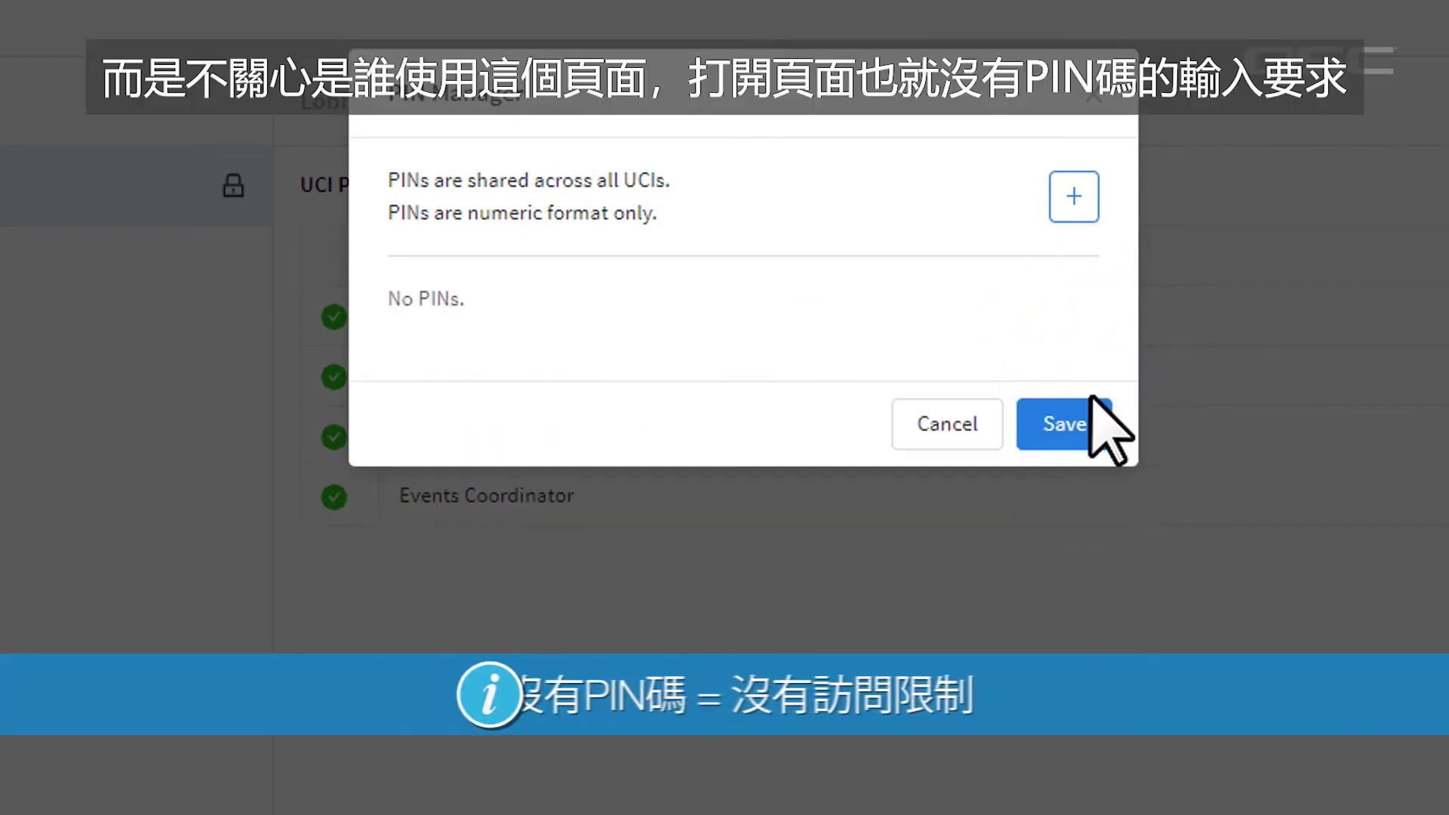
click(1086, 420)
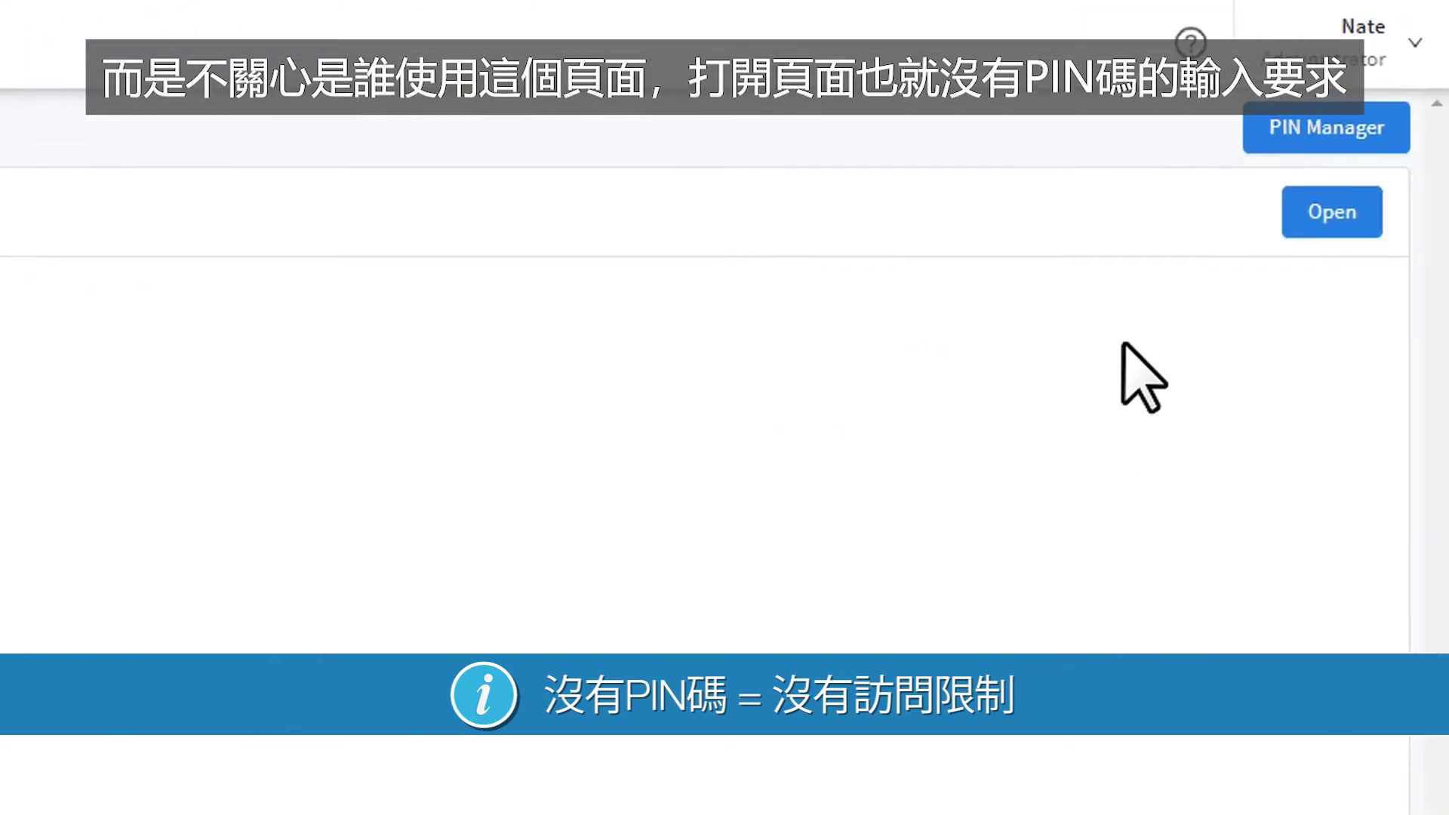
click(1329, 219)
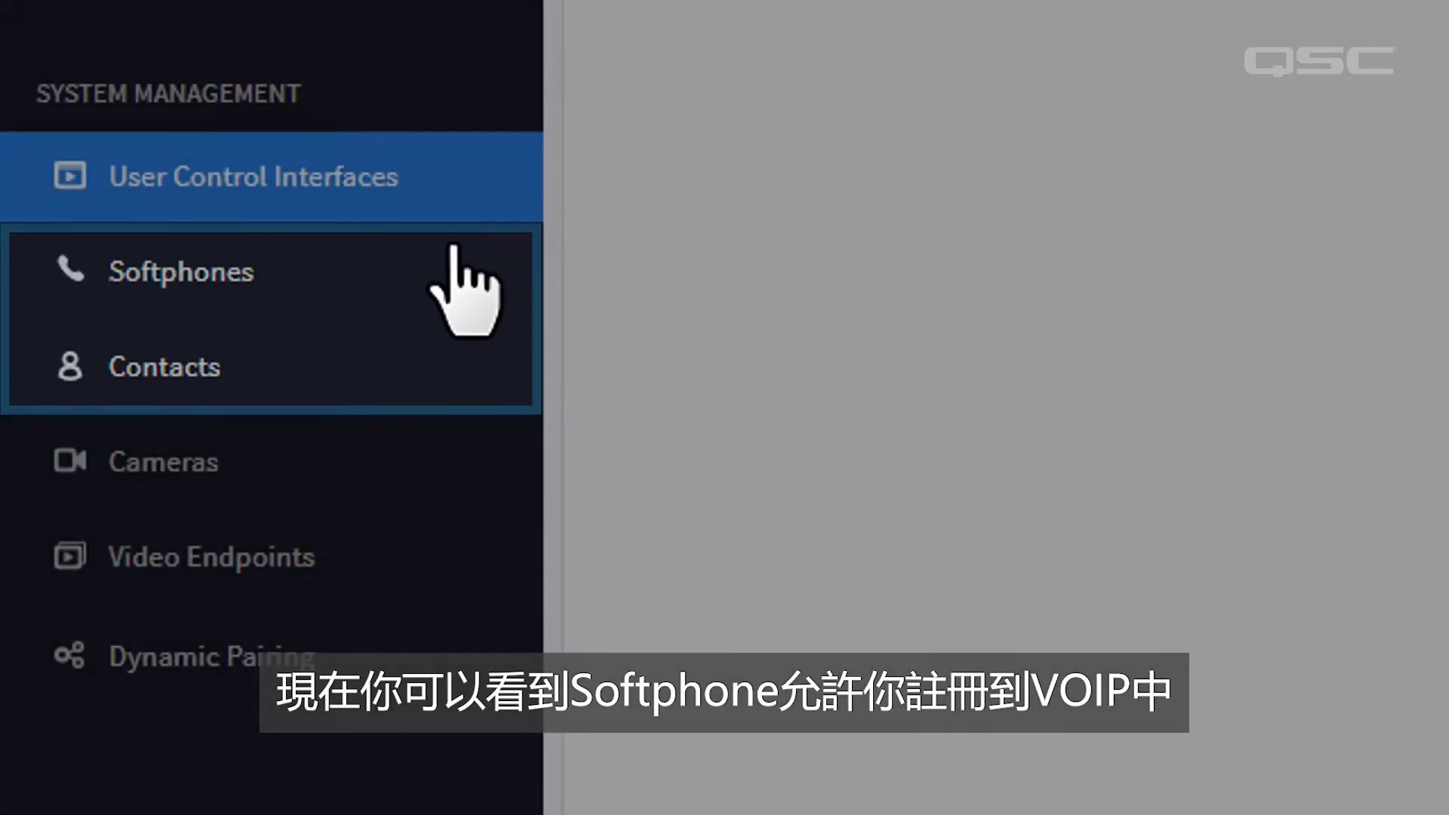
Browse the Softphones, Contacts and Cameras pages in turn.
click(471, 266)
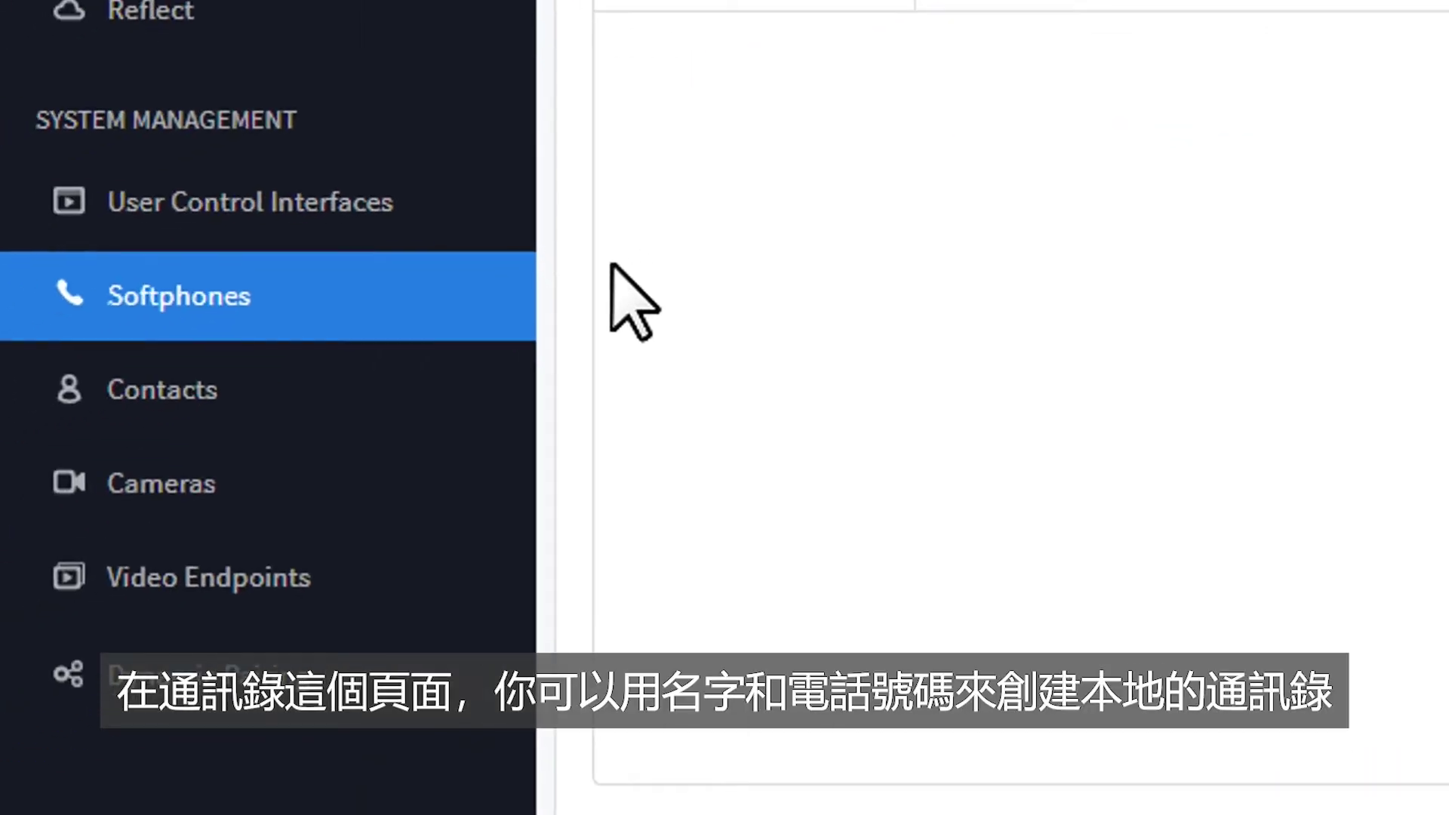
click(413, 373)
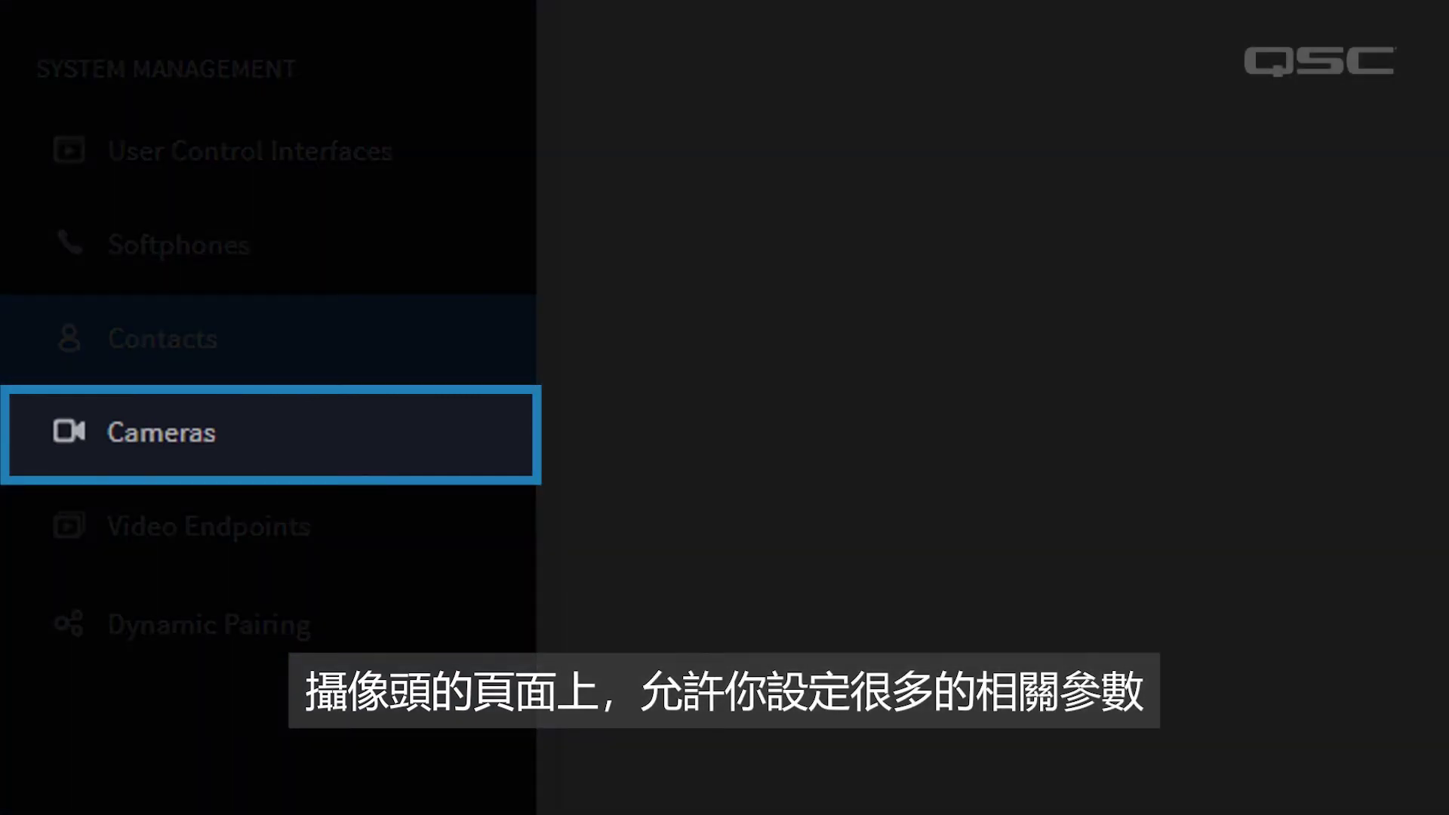
click(113, 471)
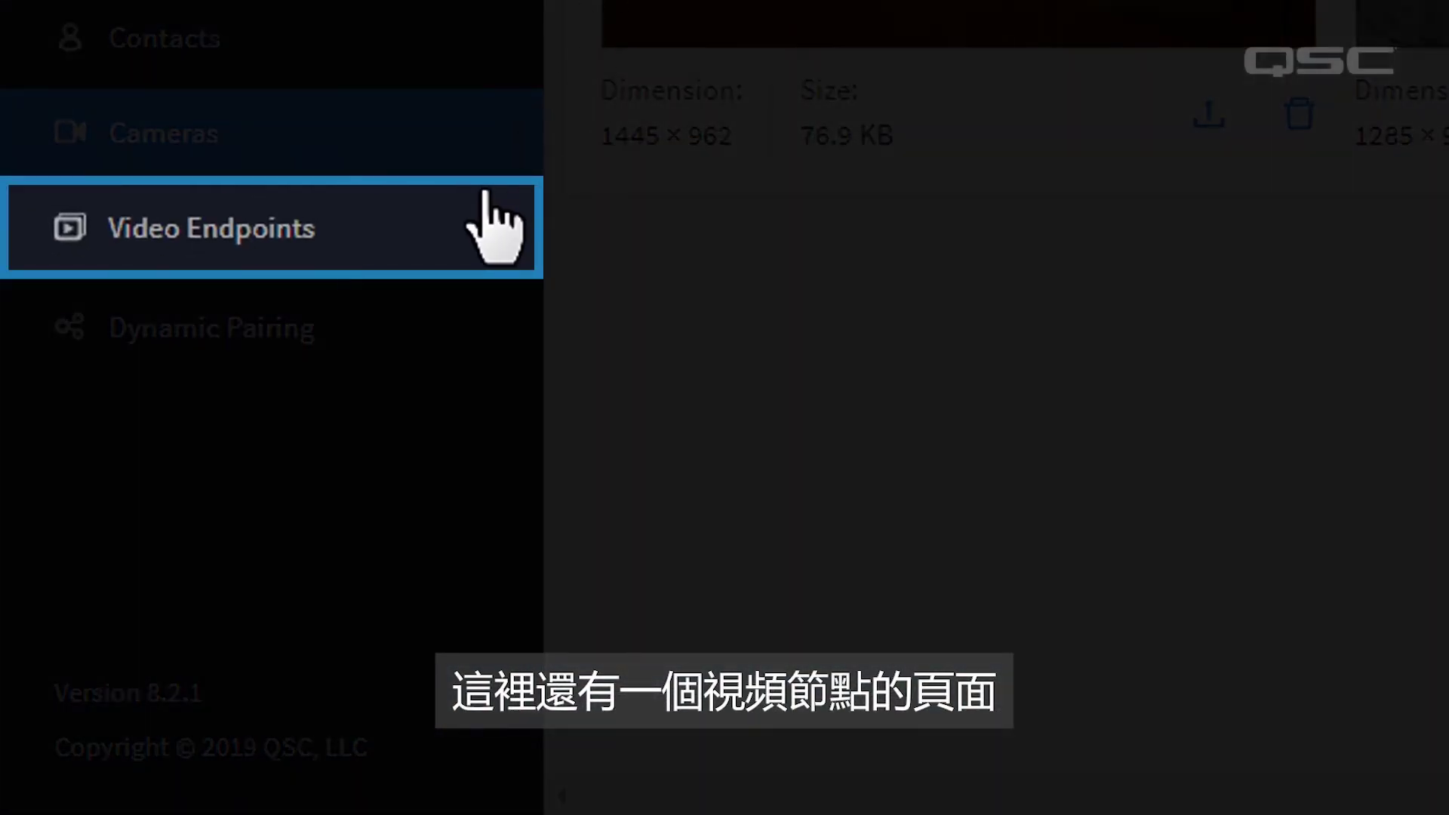
View the Video Endpoints page, then the Dynamic Pairing page listing IO-22-1 and IO-22-2.
click(494, 226)
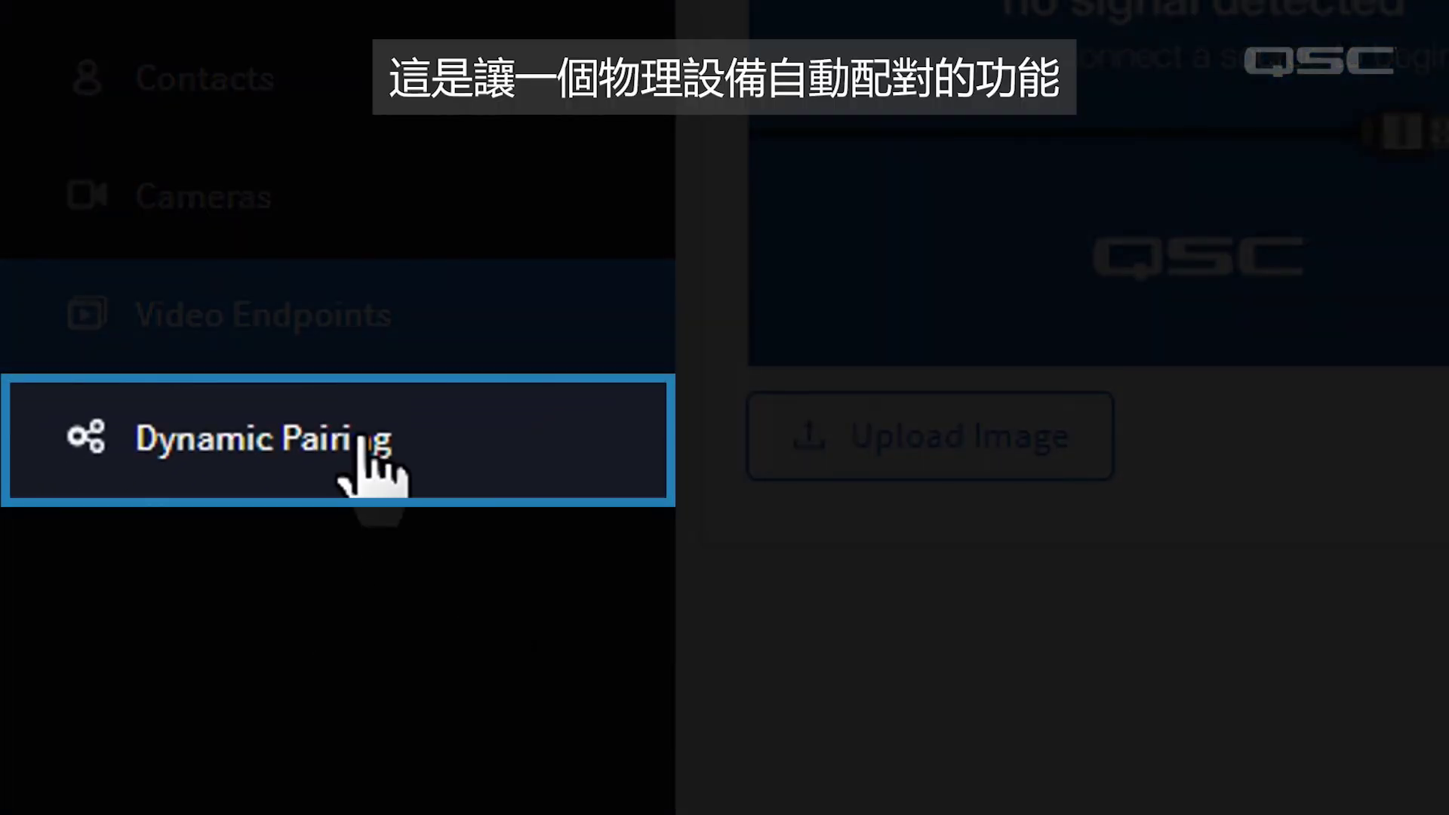
click(363, 437)
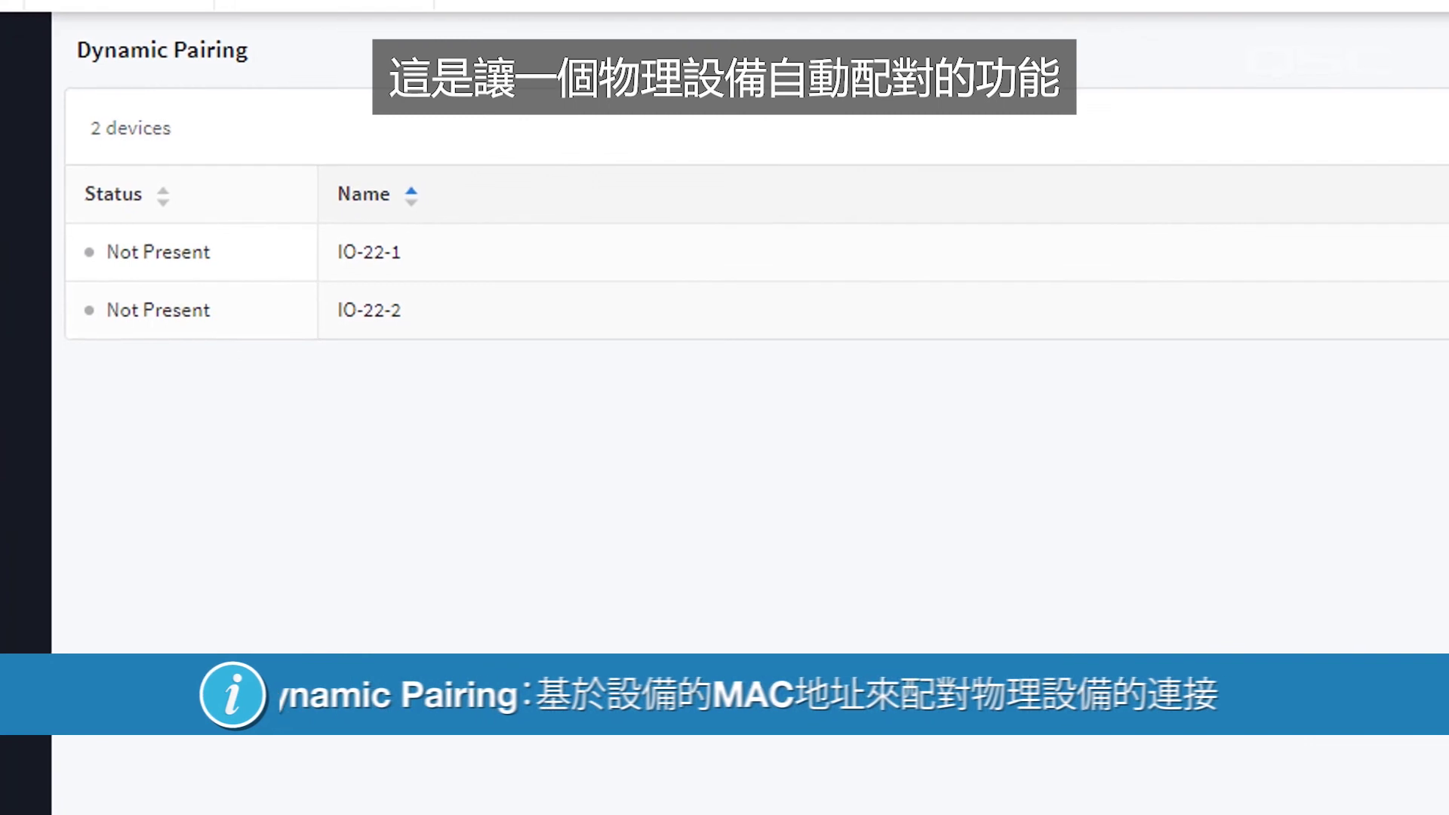